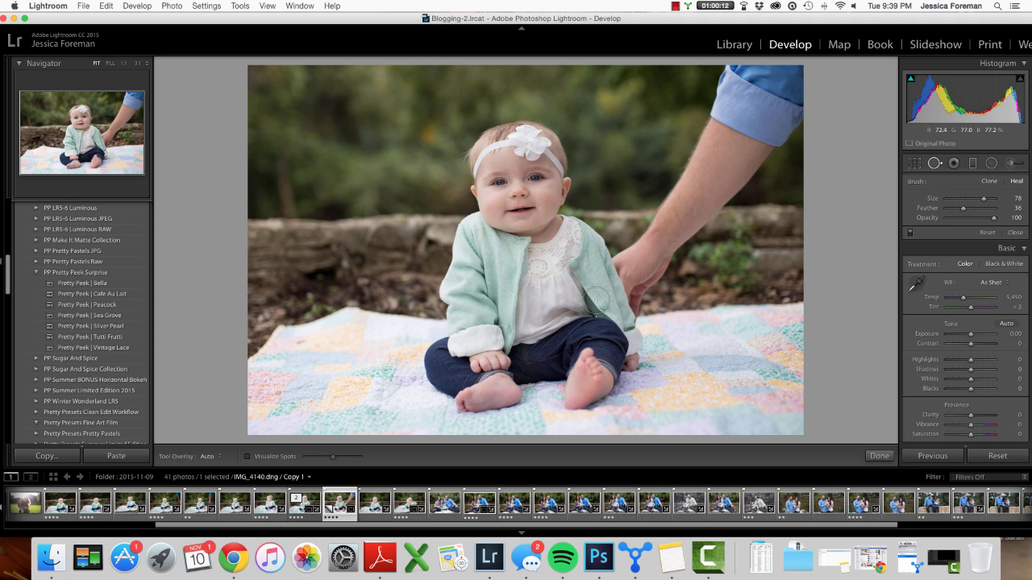
# - Apply the Pretty Peek | Peacock develop preset to the baby photo
pyautogui.scroll(3, 597, 300)
pyautogui.click(104, 307)
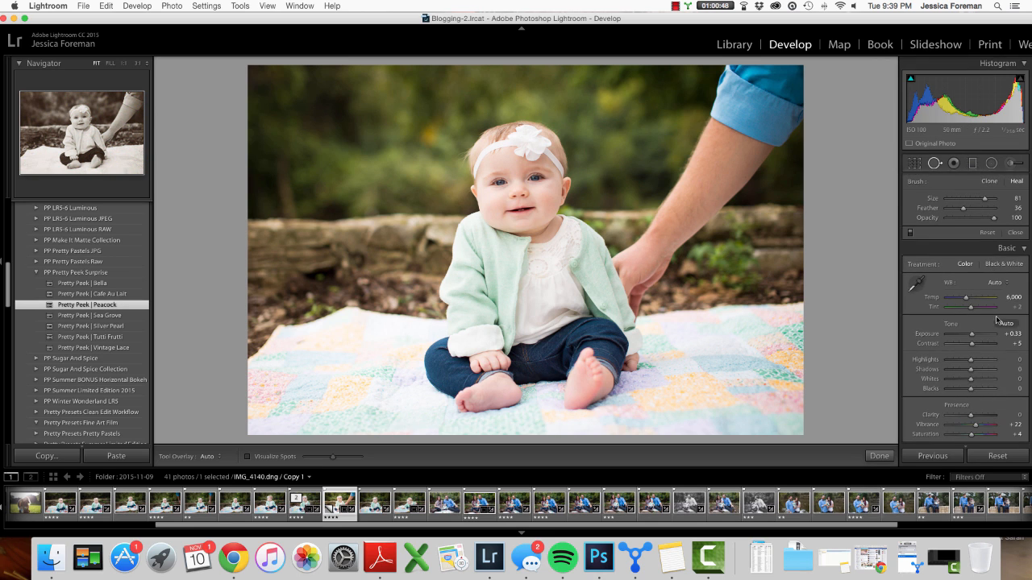
# - Set the white balance temperature to 5,218 and exit the spot removal tool
pyautogui.moveTo(966, 298); pyautogui.dragTo(962, 301)
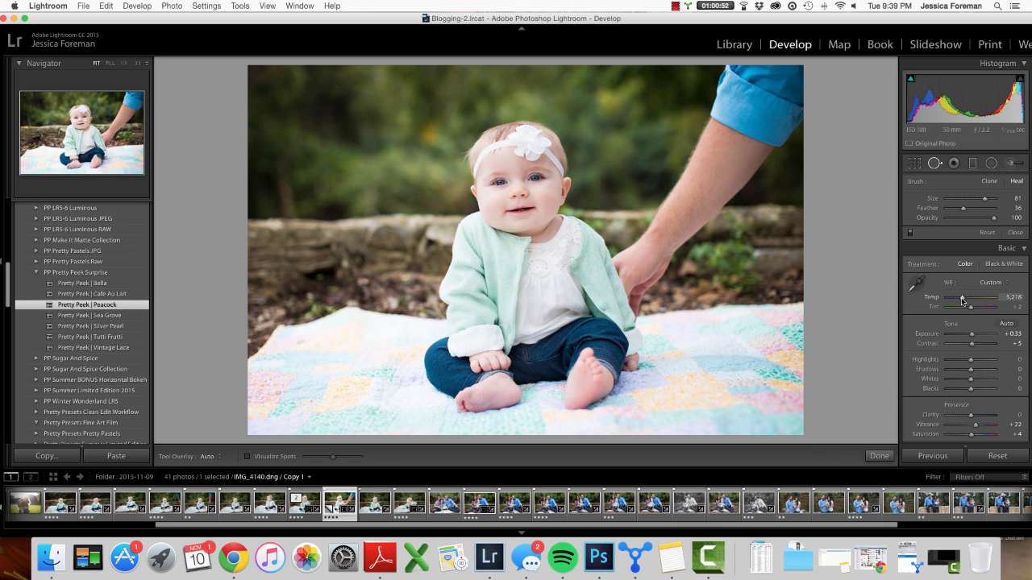
pyautogui.scroll(-4, 659, 340)
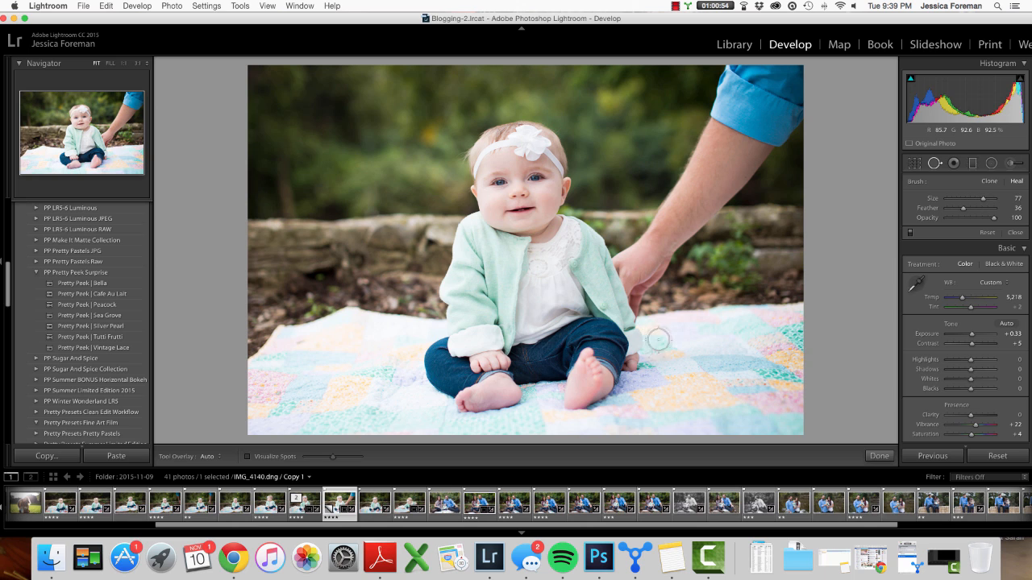
pyautogui.scroll(1, 779, 365)
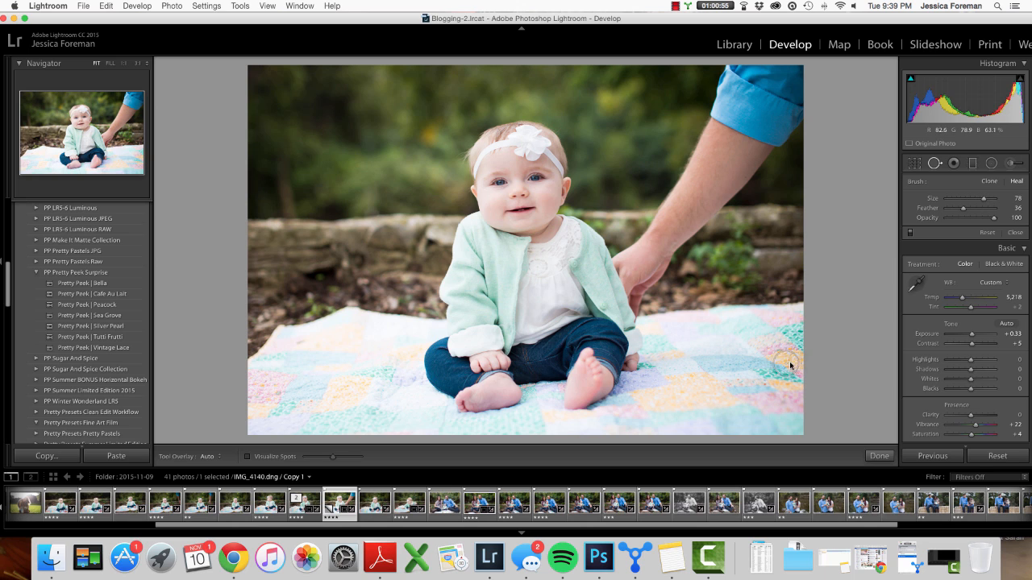
pyautogui.click(878, 456)
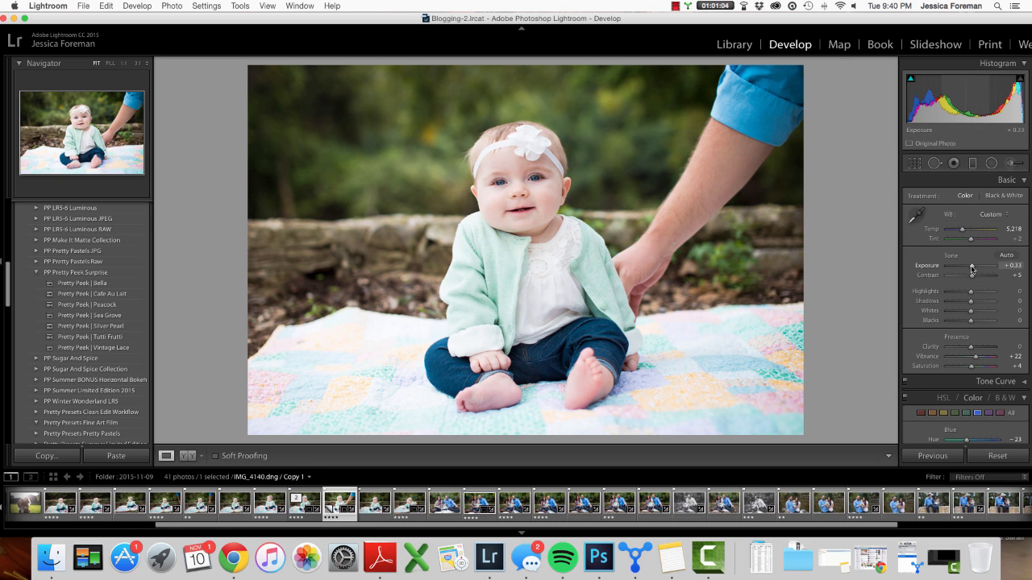
# - Lower exposure to +0.15, highlights to -87 and clarity to -10
pyautogui.moveTo(973, 267); pyautogui.dragTo(971, 269)
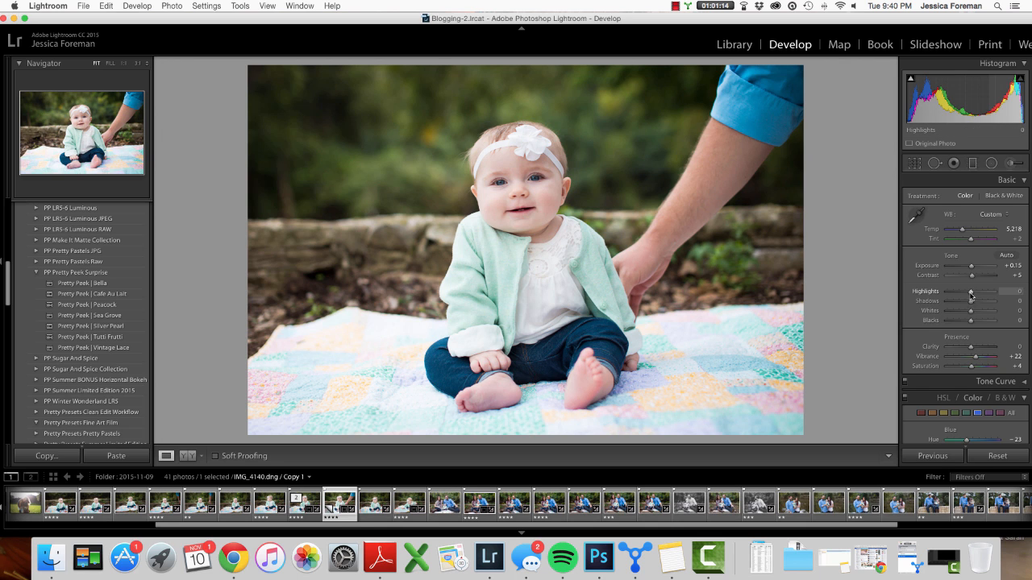
pyautogui.moveTo(967, 293); pyautogui.dragTo(949, 295)
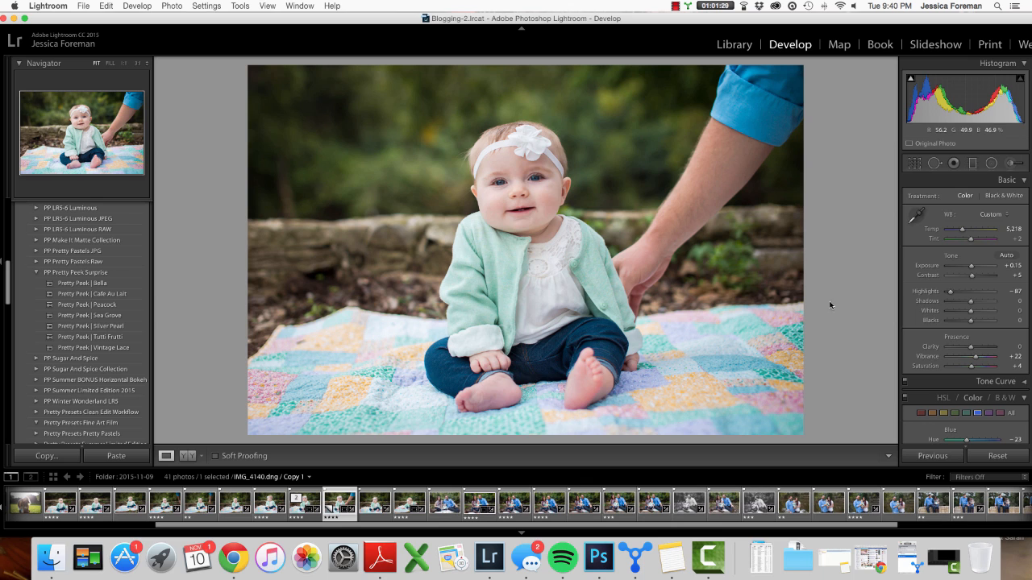
pyautogui.moveTo(971, 347); pyautogui.dragTo(969, 348)
# - Open Spot Removal in Heal mode at size 95, feather 57, and paint over the father's arm in the upper right
pyautogui.click(934, 164)
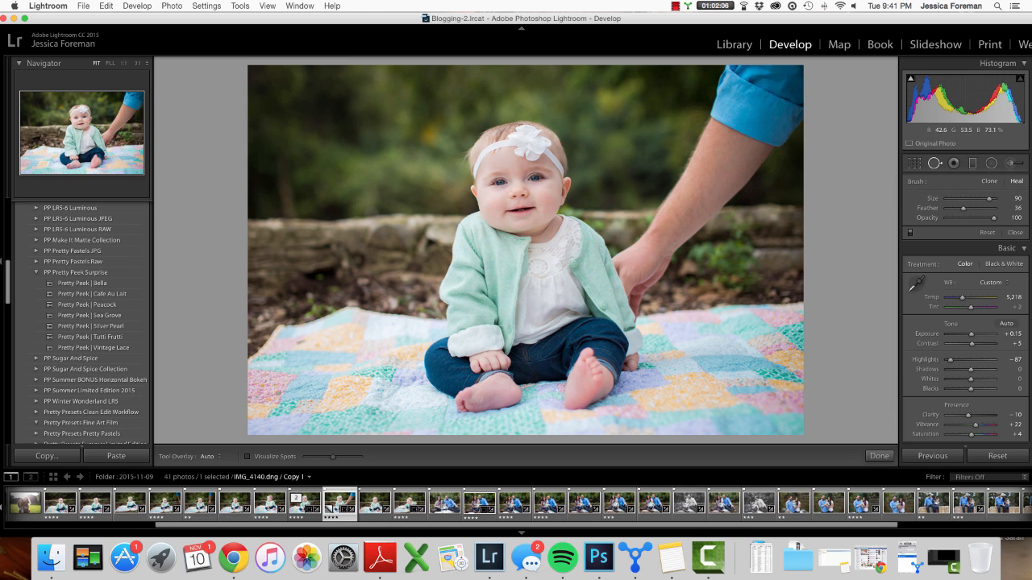
pyautogui.scroll(2, 742, 124)
pyautogui.scroll(1, 753, 101)
pyautogui.moveTo(963, 211); pyautogui.dragTo(975, 213)
pyautogui.scroll(2, 758, 94)
pyautogui.scroll(1, 757, 95)
pyautogui.moveTo(765, 91); pyautogui.dragTo(690, 164)
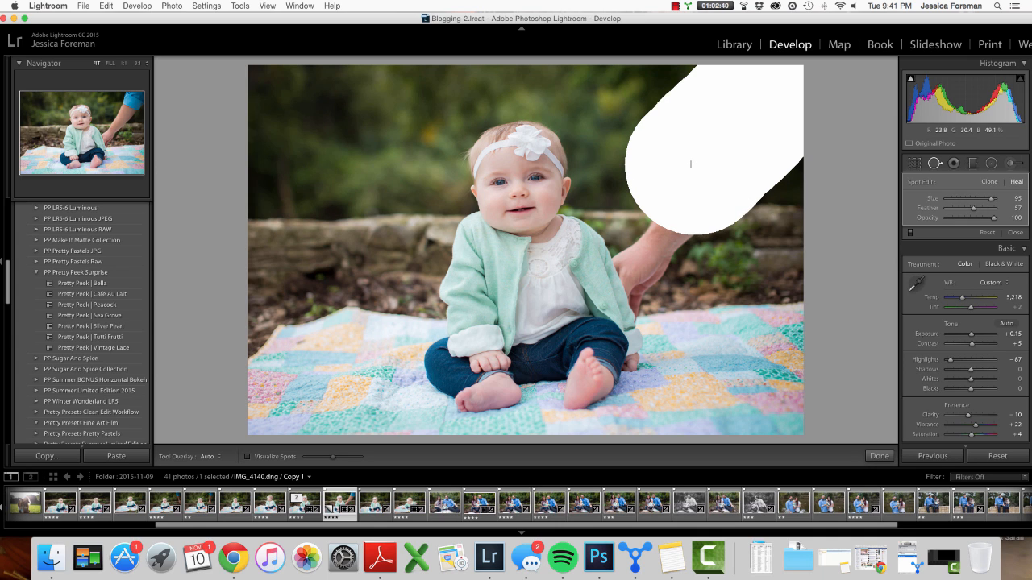
# - Move the heal spot's source to the blurred background left of the baby's head
pyautogui.moveTo(680, 194); pyautogui.dragTo(680, 194)
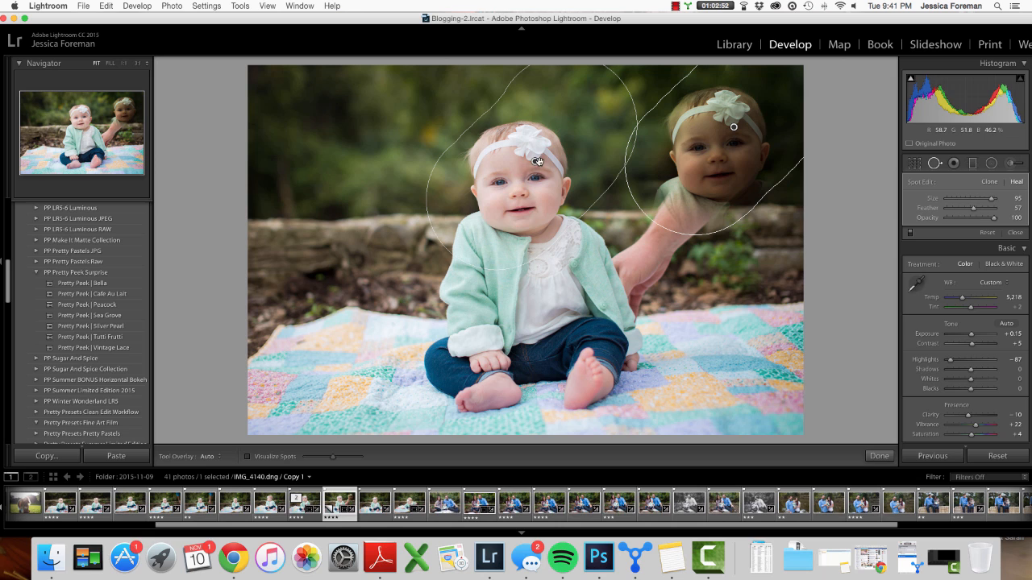
pyautogui.moveTo(535, 162)
pyautogui.mouseDown()
pyautogui.moveTo(394, 157)
pyautogui.moveTo(265, 130)
pyautogui.moveTo(411, 178)
pyautogui.moveTo(276, 221)
pyautogui.moveTo(365, 233)
pyautogui.moveTo(235, 83)
pyautogui.moveTo(428, 142)
pyautogui.moveTo(264, 184)
pyautogui.moveTo(270, 174)
pyautogui.moveTo(359, 167)
pyautogui.moveTo(319, 186)
pyautogui.mouseUp()
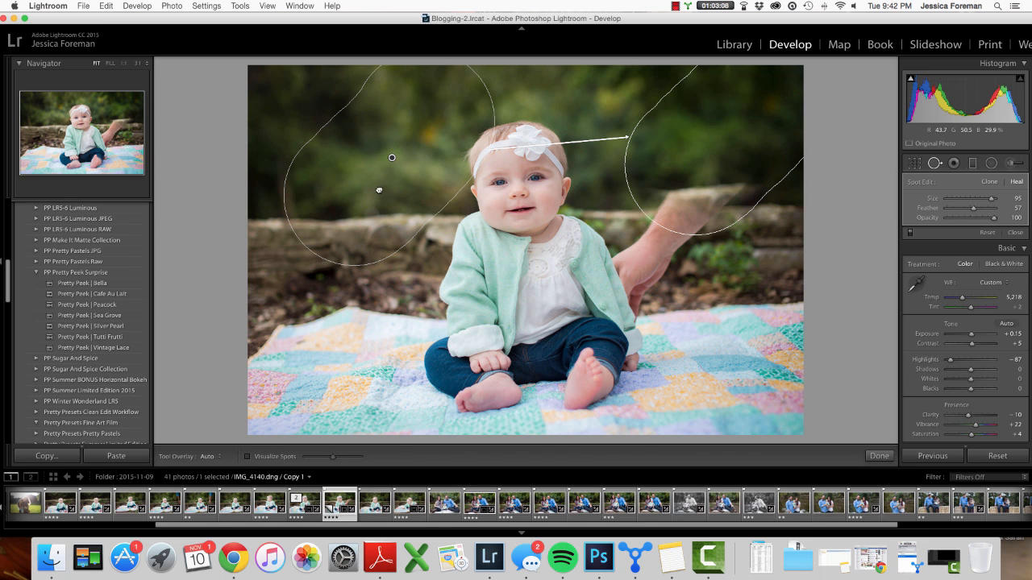
pyautogui.moveTo(401, 164); pyautogui.dragTo(401, 164)
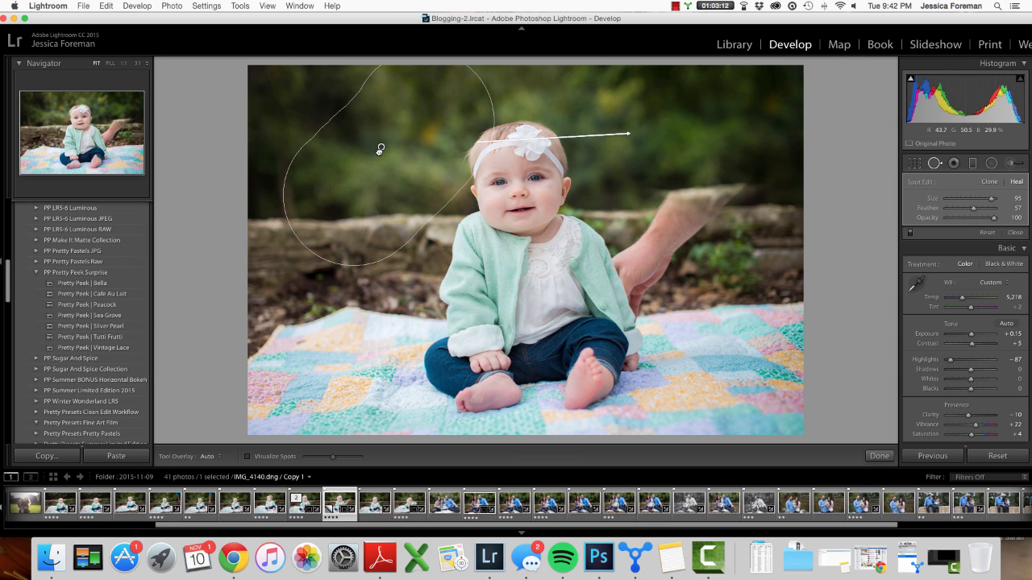
pyautogui.moveTo(380, 149); pyautogui.dragTo(381, 146)
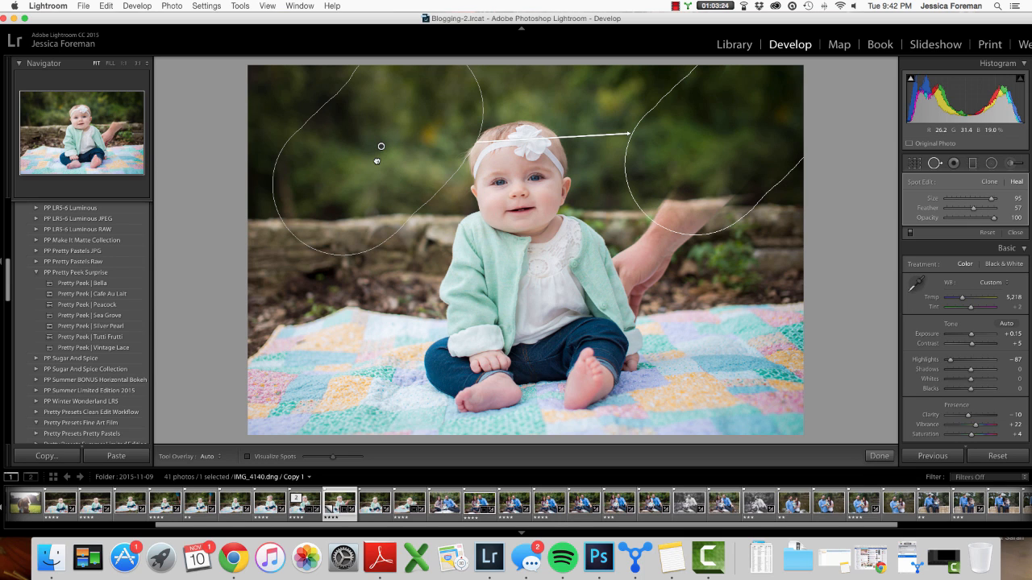
pyautogui.moveTo(381, 149); pyautogui.dragTo(381, 138)
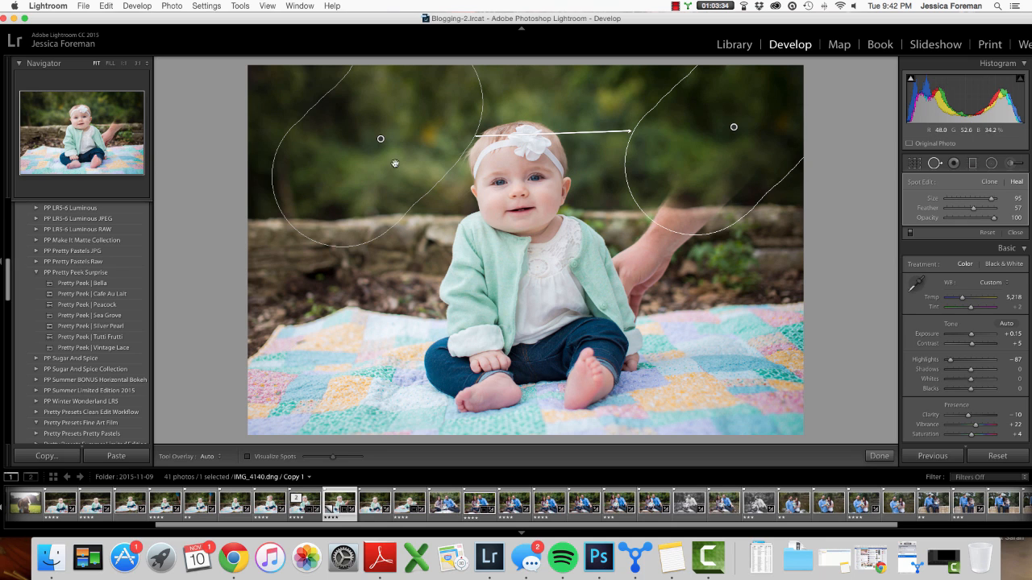
pyautogui.moveTo(381, 140); pyautogui.dragTo(380, 139)
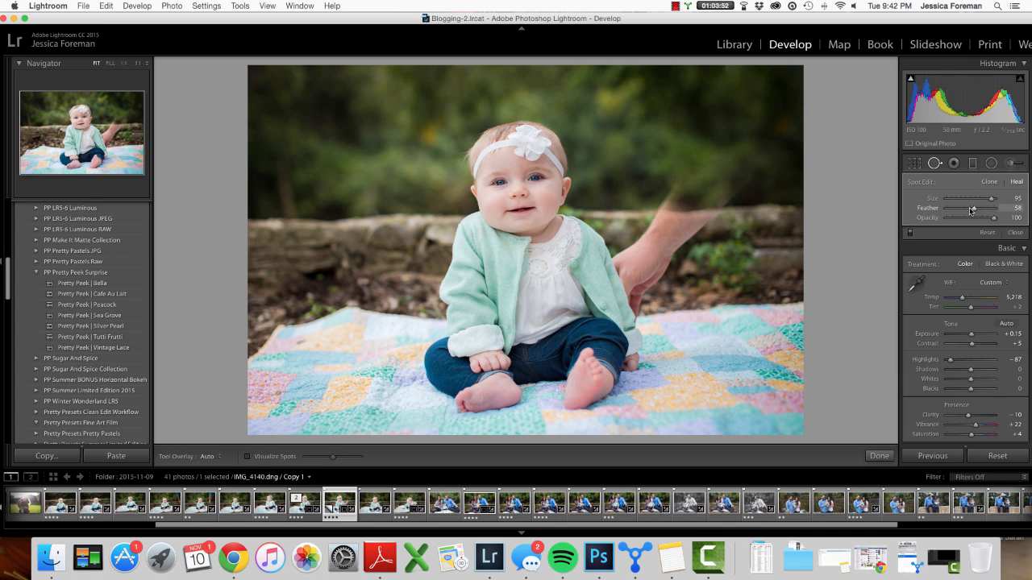
# - Set the heal spot's feather to 40 and hide the tool overlay
pyautogui.moveTo(968, 211); pyautogui.dragTo(968, 211)
pyautogui.moveTo(968, 213); pyautogui.dragTo(965, 214)
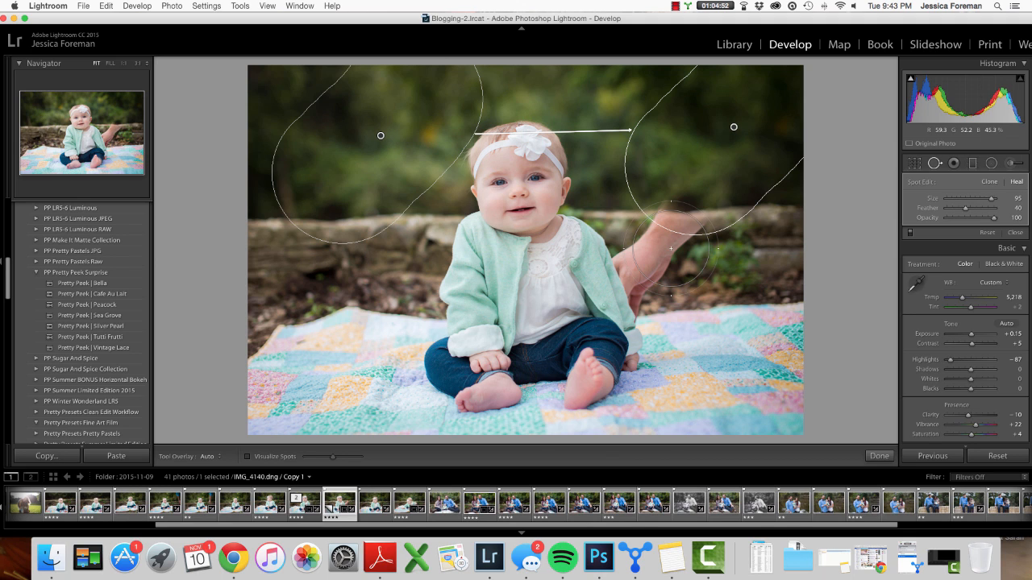
pyautogui.press('h')
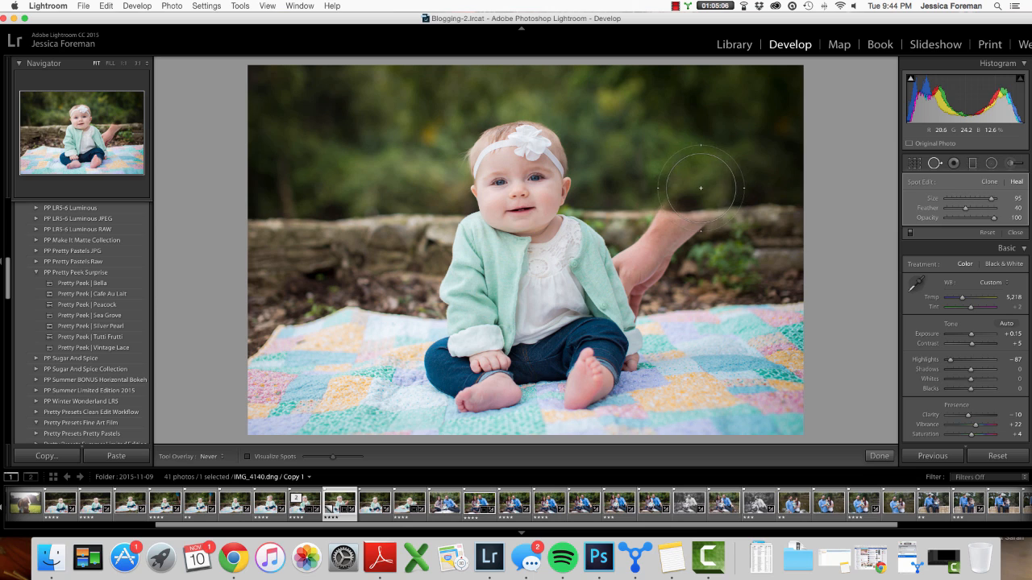
# - Paint a second heal spot at size 86 over the remaining hand beside the baby, then show the overlay
pyautogui.scroll(-3, 694, 192)
pyautogui.moveTo(696, 190); pyautogui.dragTo(649, 242)
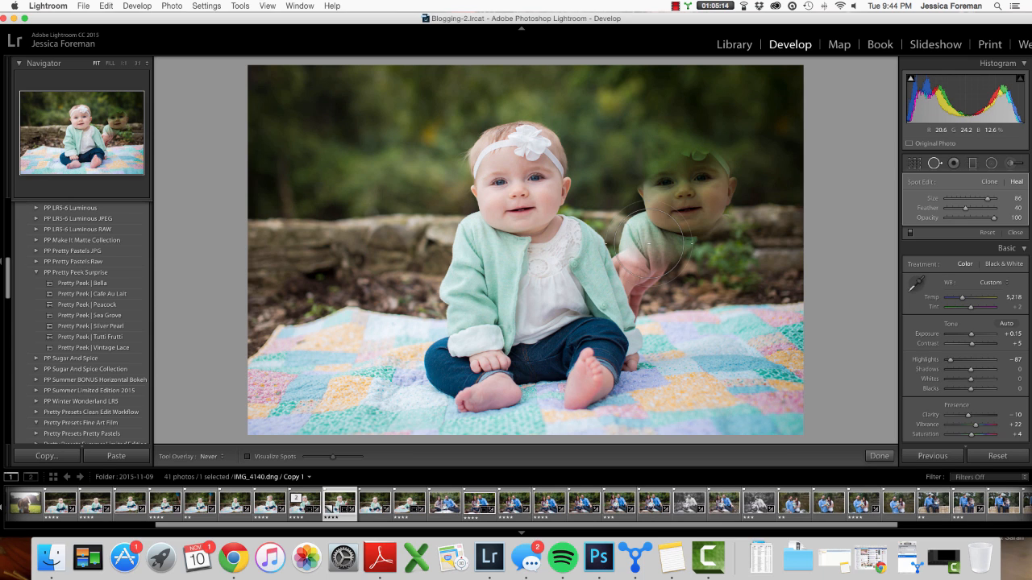
pyautogui.press('h')
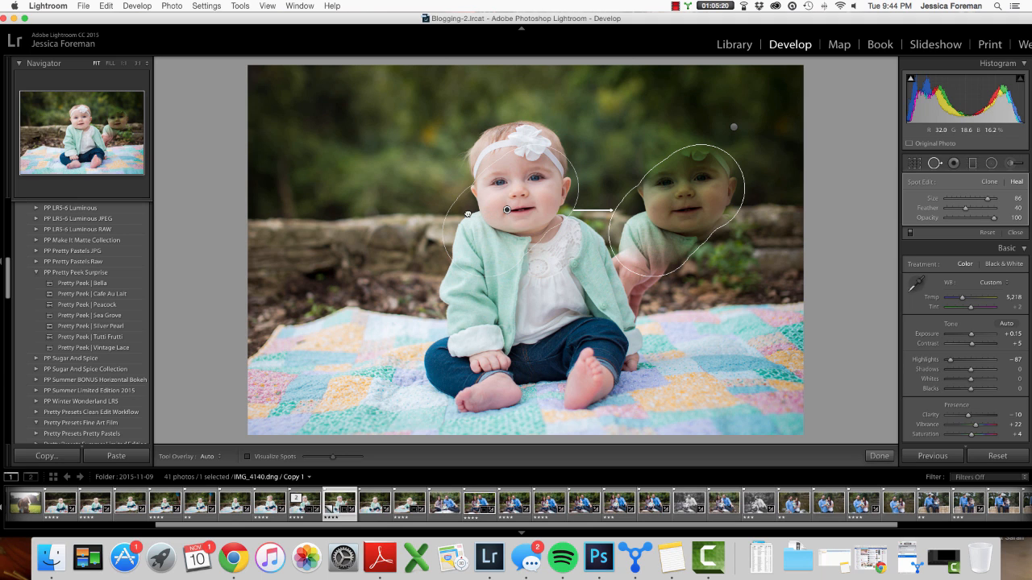
# - Move the second spot's source to the rock wall left of the baby, set feather to 50, and hide the overlay
pyautogui.moveTo(389, 222); pyautogui.dragTo(384, 219)
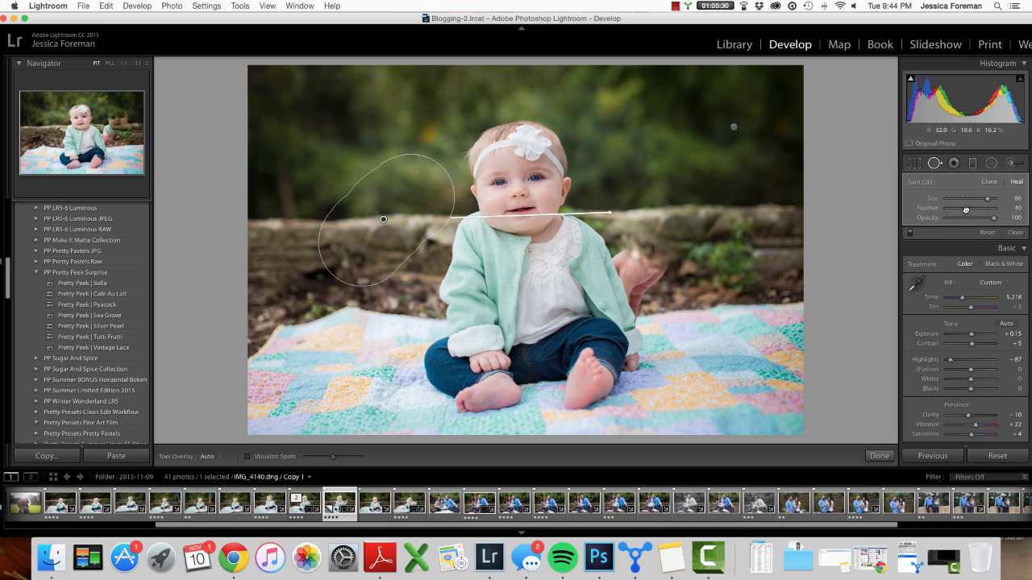
pyautogui.moveTo(968, 212); pyautogui.dragTo(980, 213)
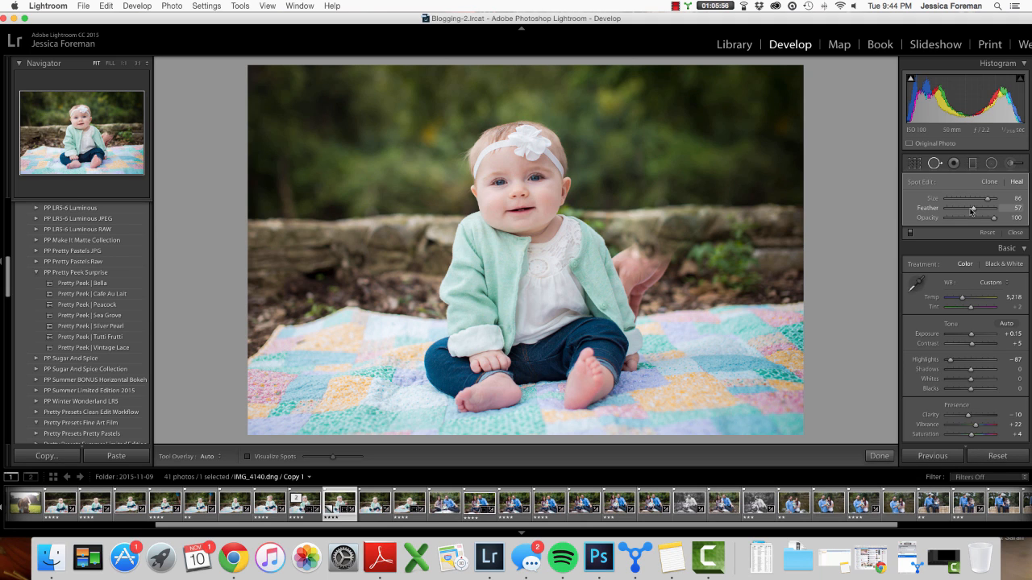
pyautogui.moveTo(972, 210); pyautogui.dragTo(969, 210)
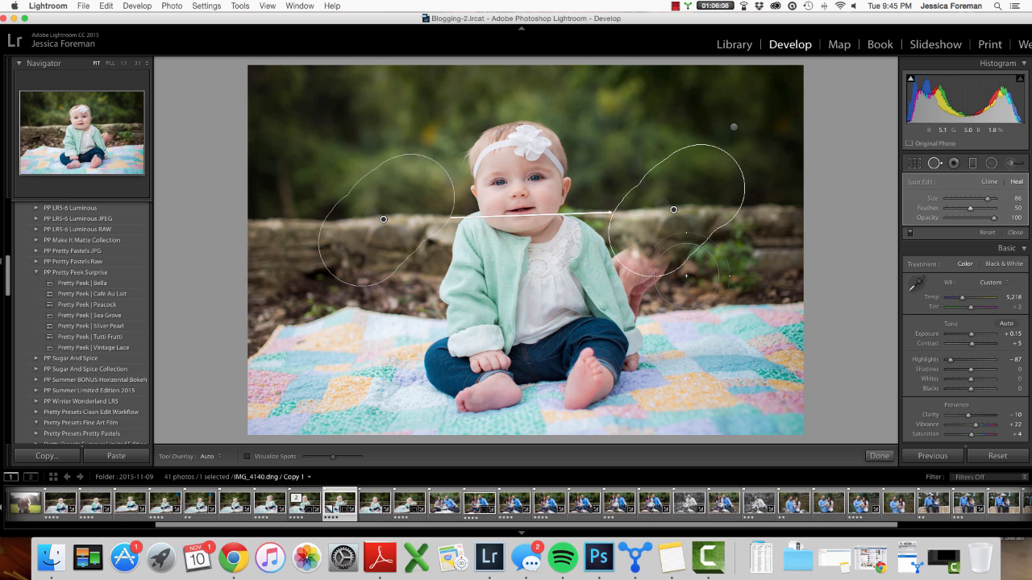
pyautogui.press('h')
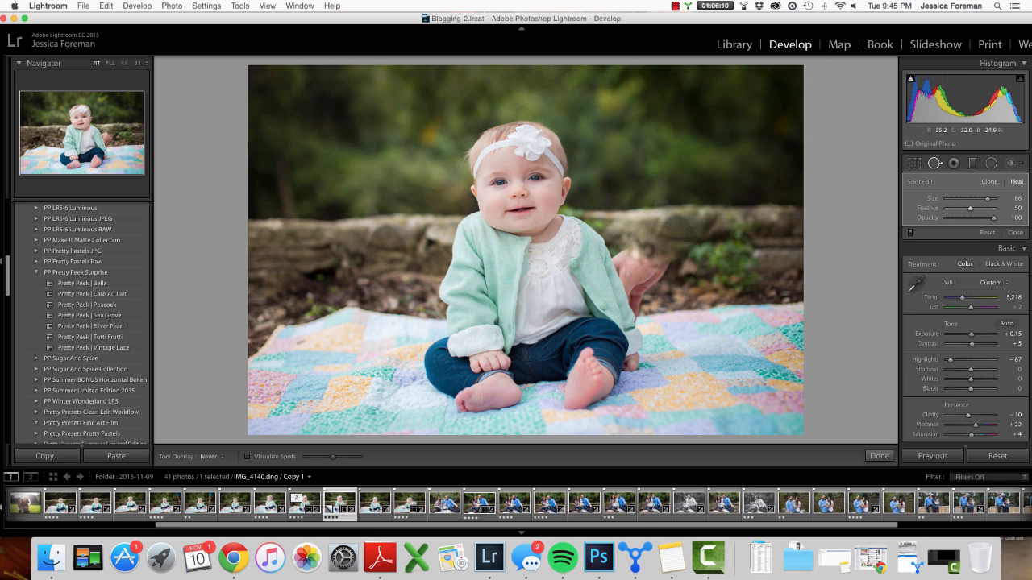
# - Paint a third heal spot at size 83 over the leftover fingers beside the baby's shoulder
pyautogui.click(657, 251)
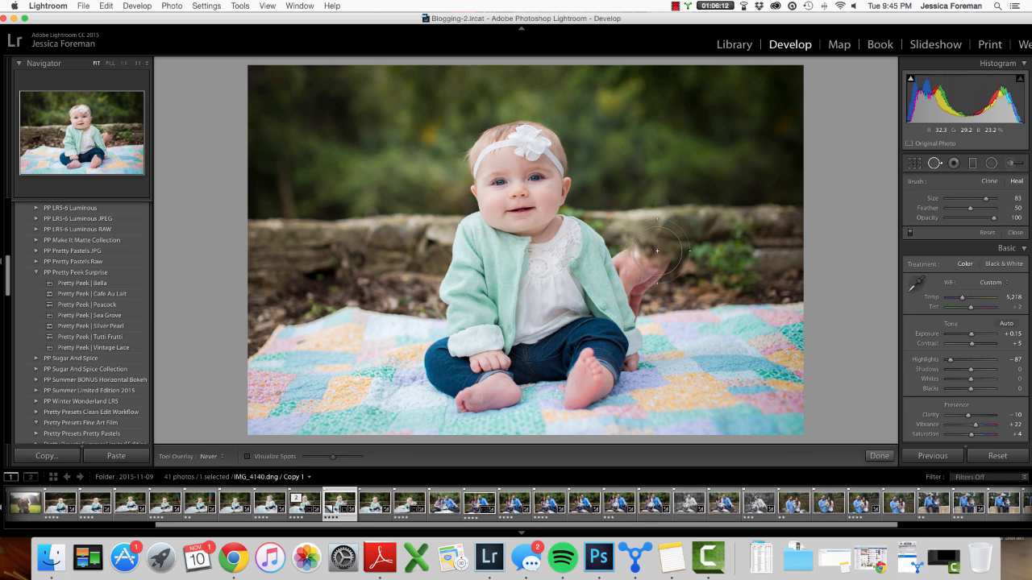
pyautogui.moveTo(657, 251); pyautogui.dragTo(646, 262)
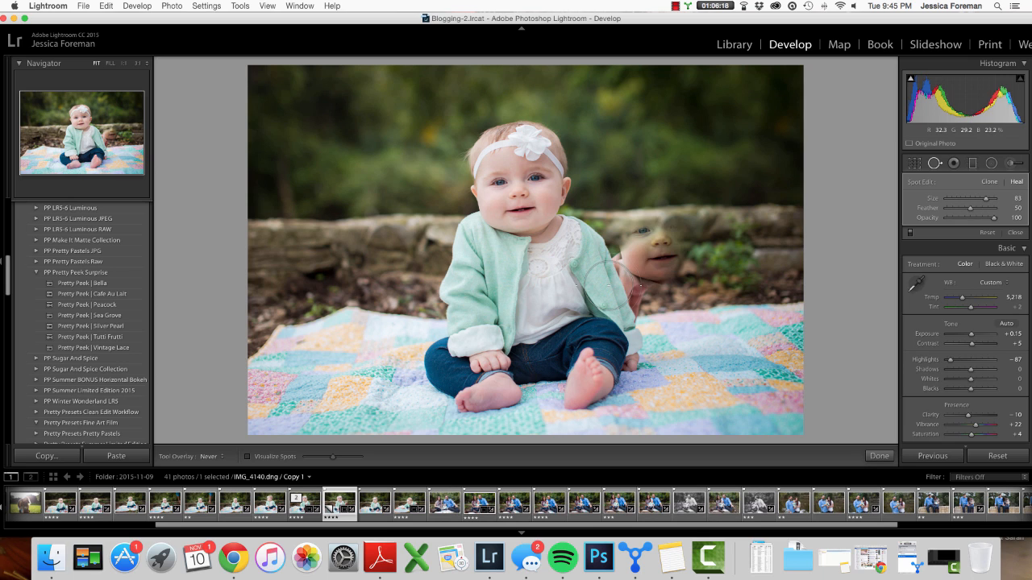
pyautogui.press('h')
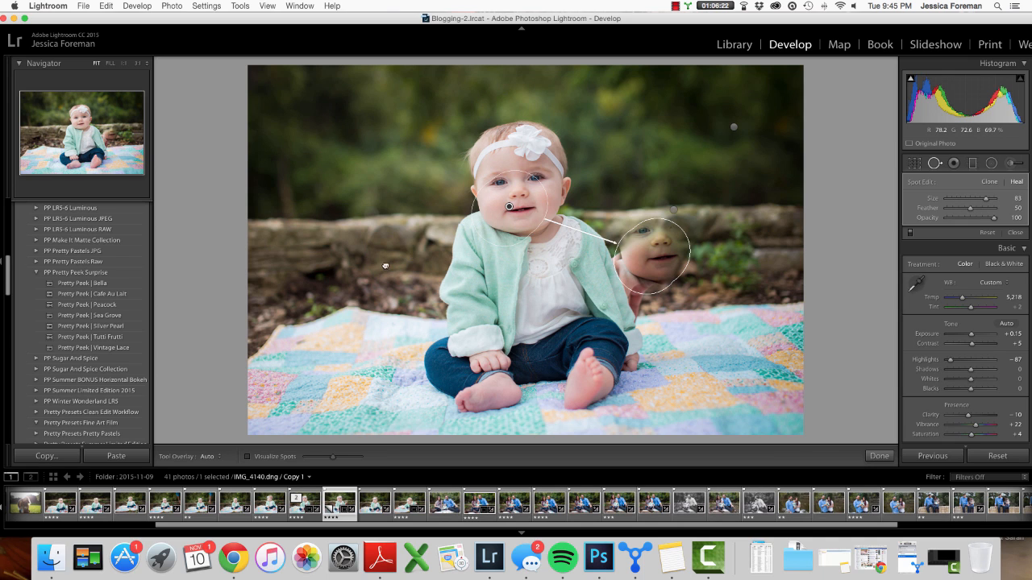
# - Move the third spot's source to the ground left of the baby, set feather to 37, and hide the overlay
pyautogui.moveTo(509, 207); pyautogui.dragTo(383, 267)
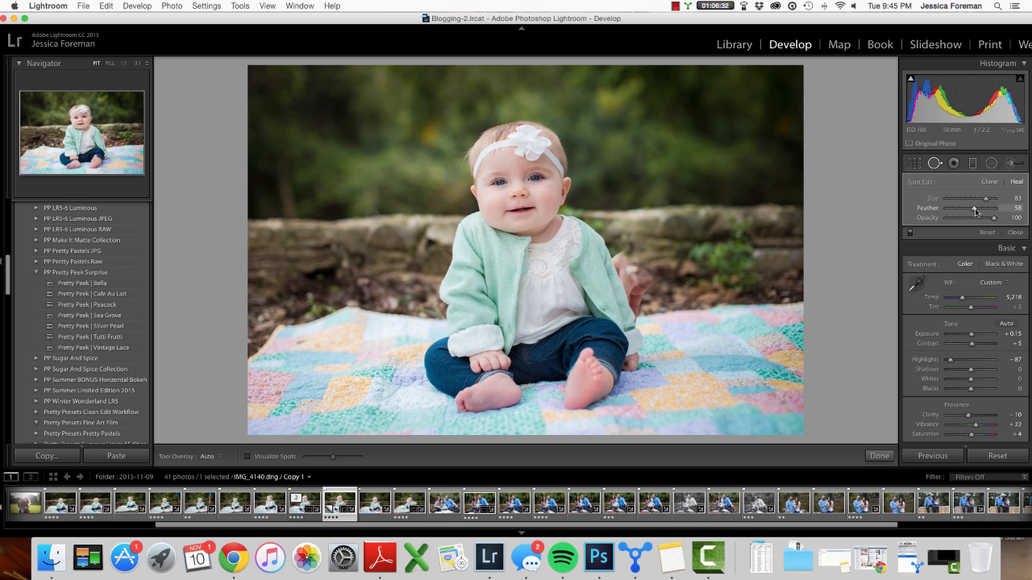
pyautogui.moveTo(976, 212); pyautogui.dragTo(965, 212)
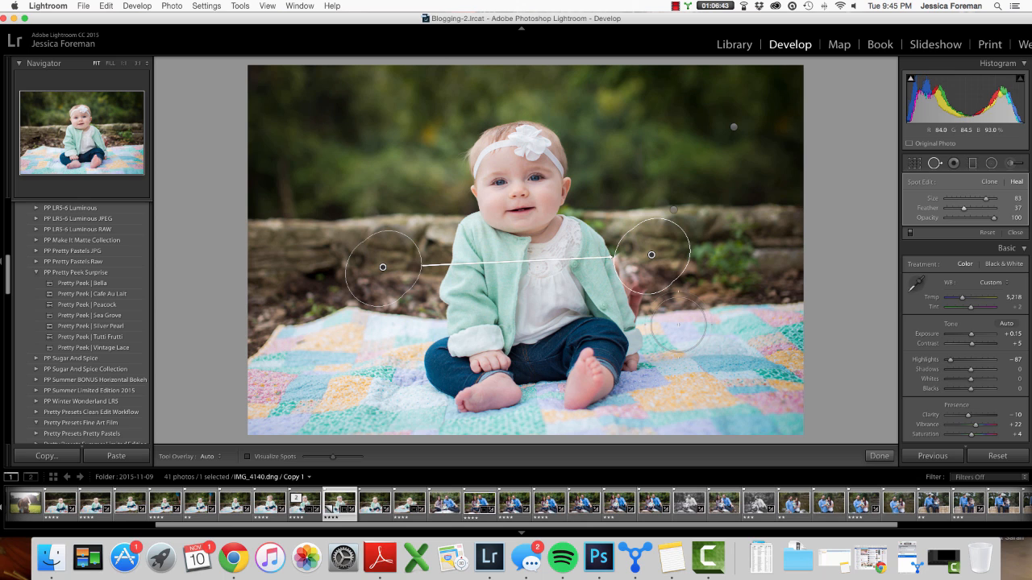
pyautogui.press('h')
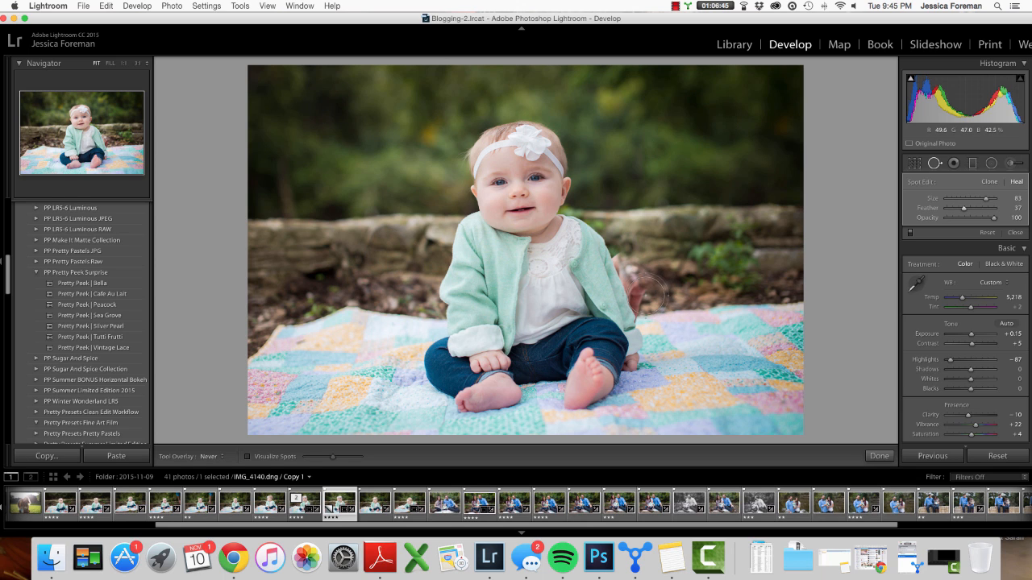
# - Paint a fourth spot at size 78 upward over the remaining fingertips beside the baby's arm
pyautogui.scroll(-2, 645, 296)
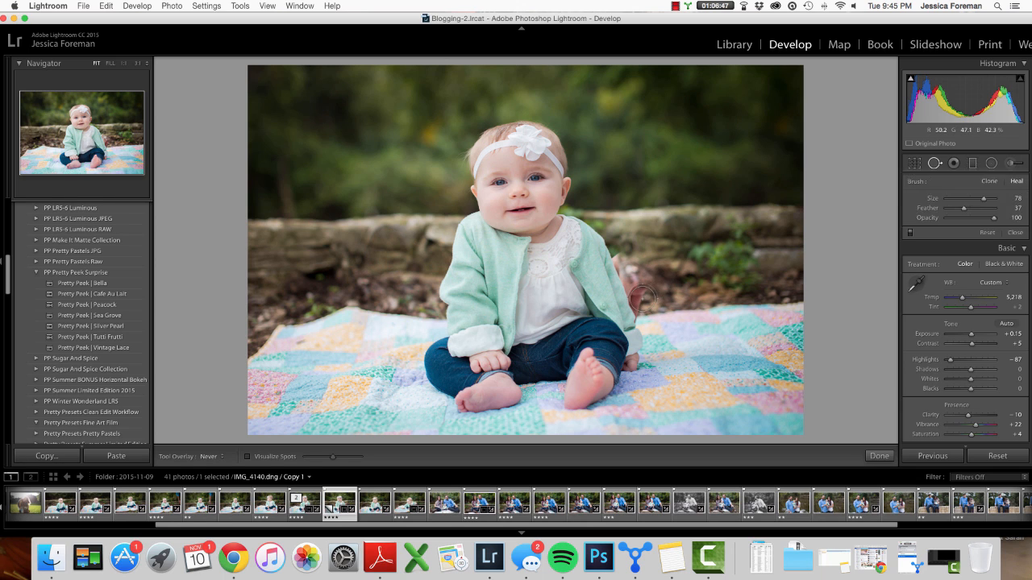
pyautogui.click(642, 296)
pyautogui.moveTo(641, 284); pyautogui.dragTo(625, 259)
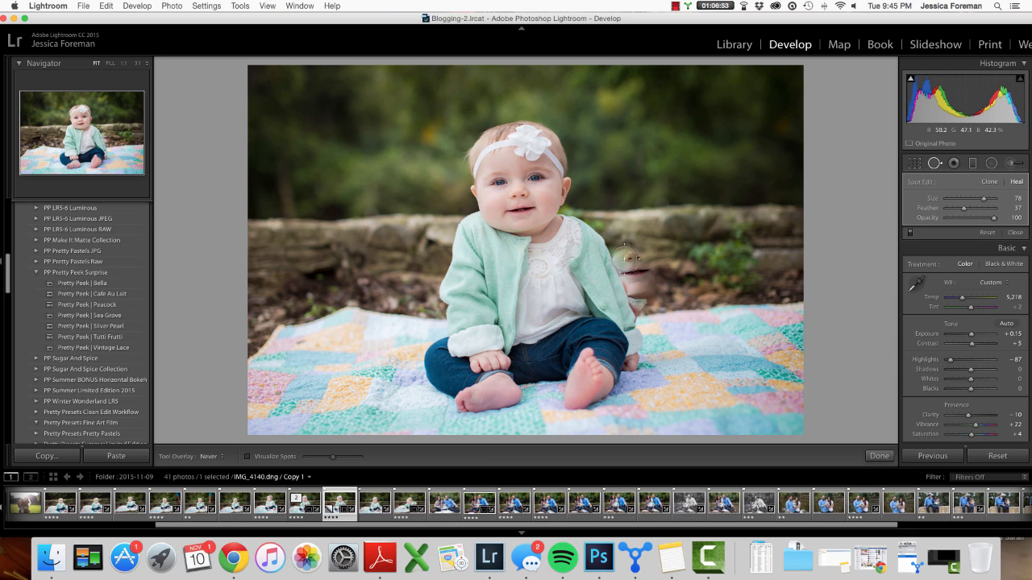
pyautogui.press('h')
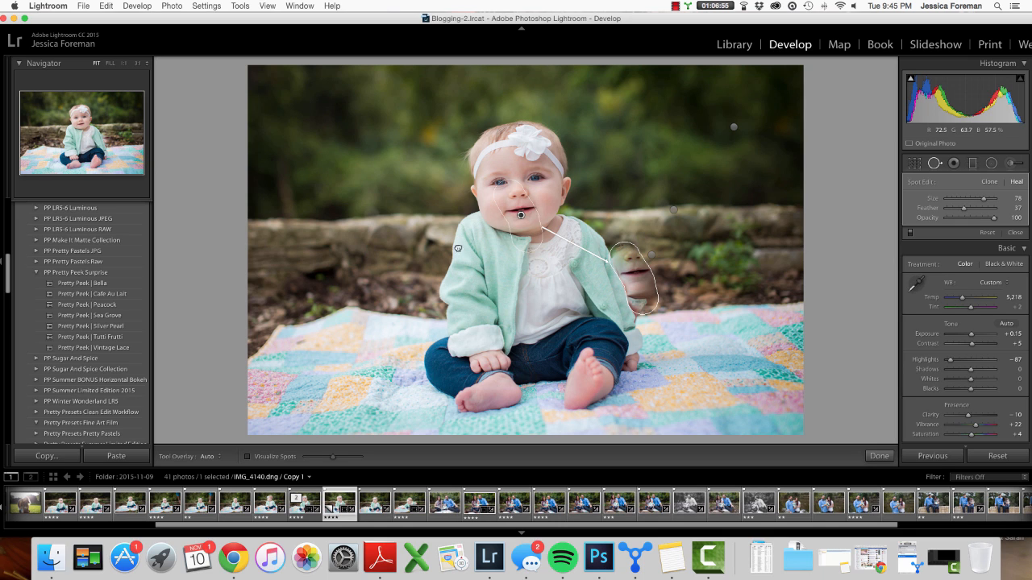
# - Move the fourth spot's source to the ground left of the baby, switch it to Clone, and set feather to 53
pyautogui.moveTo(458, 248); pyautogui.dragTo(391, 268)
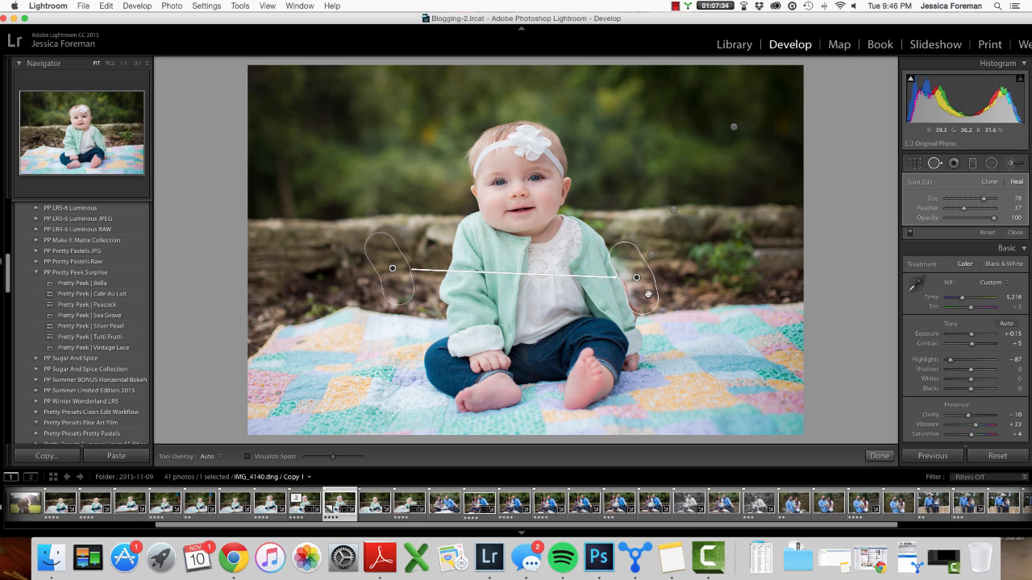
pyautogui.click(990, 183)
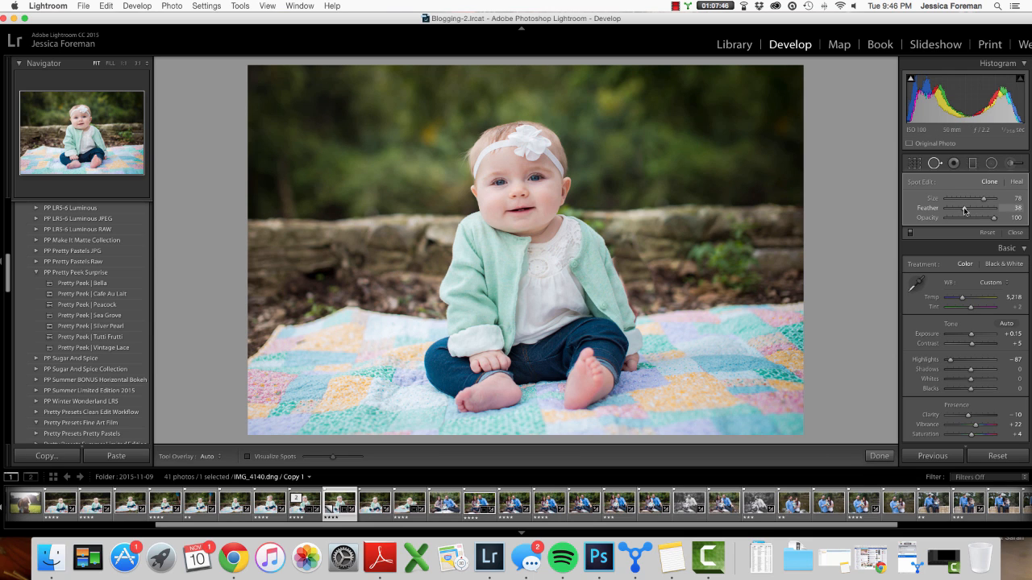
pyautogui.moveTo(968, 210); pyautogui.dragTo(975, 212)
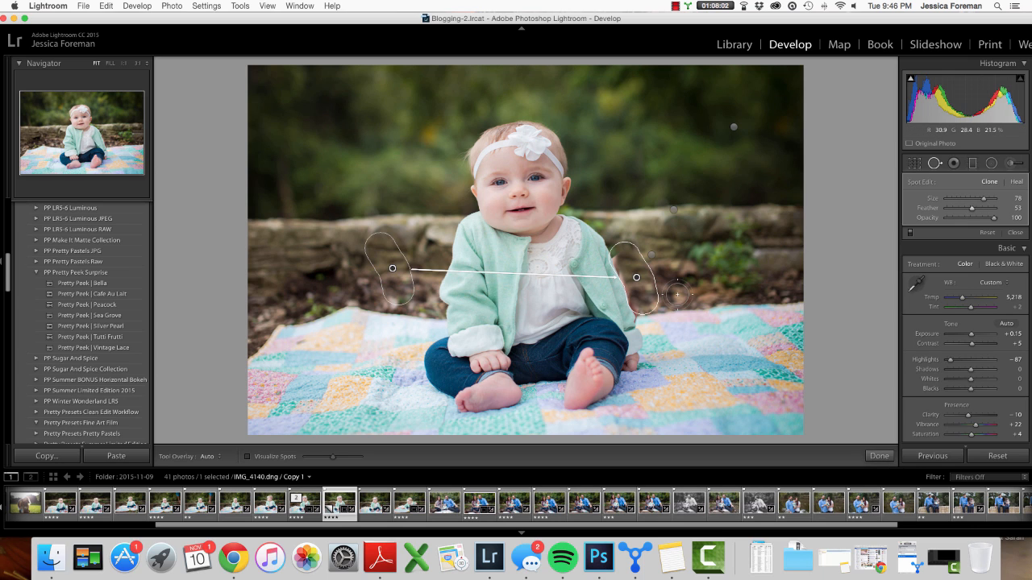
# - Paint a size-76 clone spot along the baby's arm edge, move its source, and delete the spot
pyautogui.press('h')
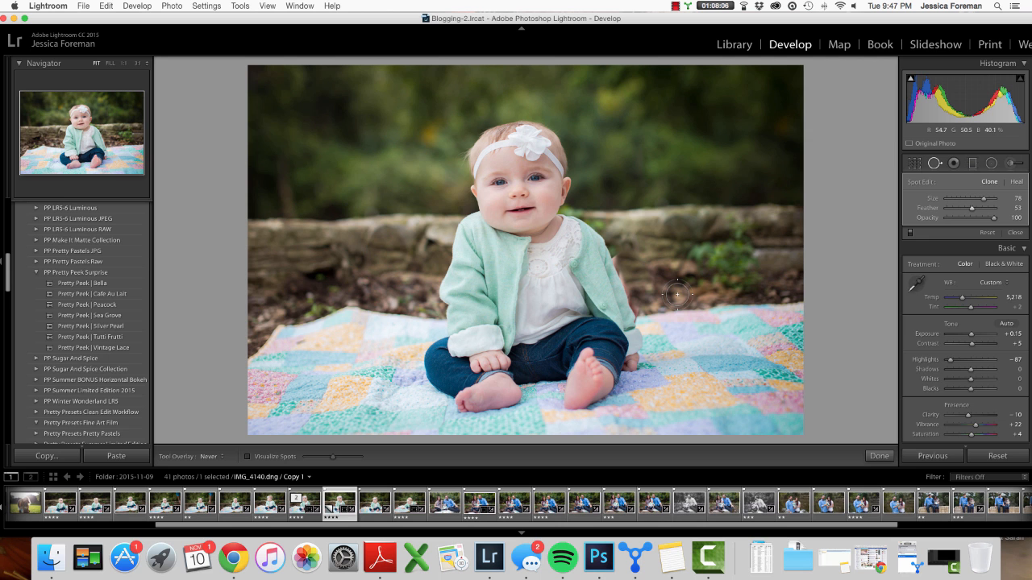
pyautogui.press('z')
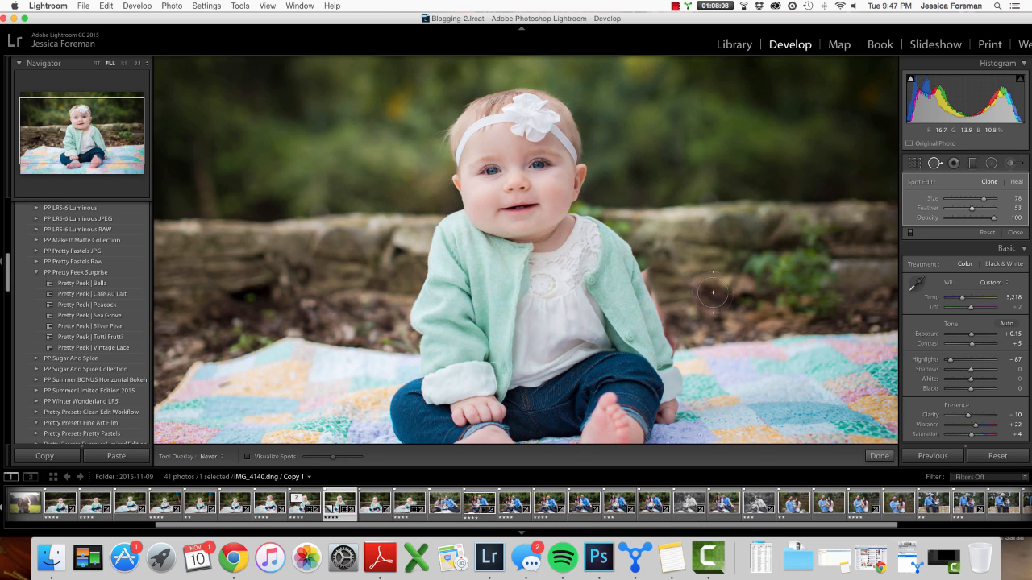
pyautogui.click(103, 144)
pyautogui.moveTo(103, 145); pyautogui.dragTo(103, 140)
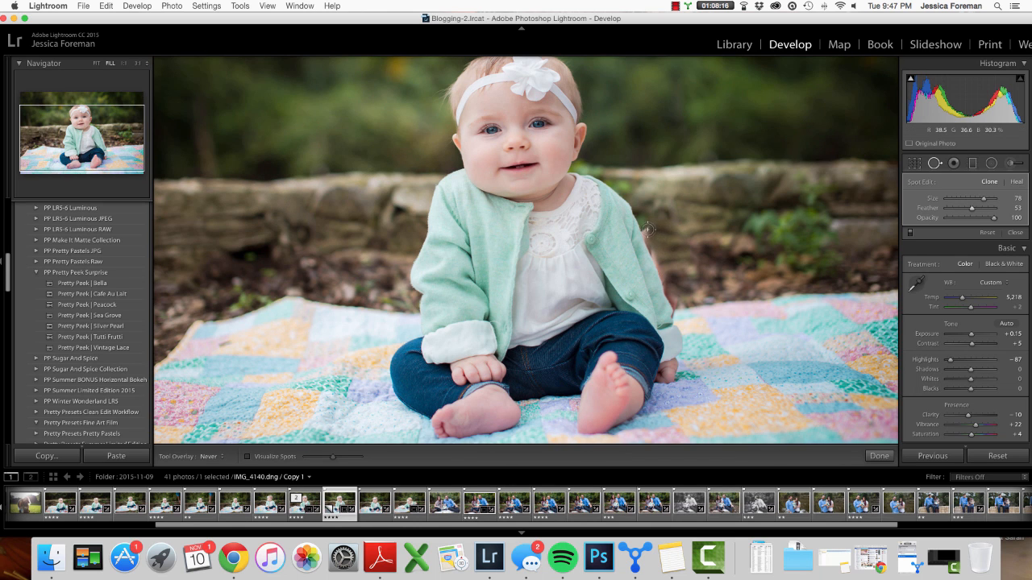
pyautogui.click(989, 182)
pyautogui.press('[')
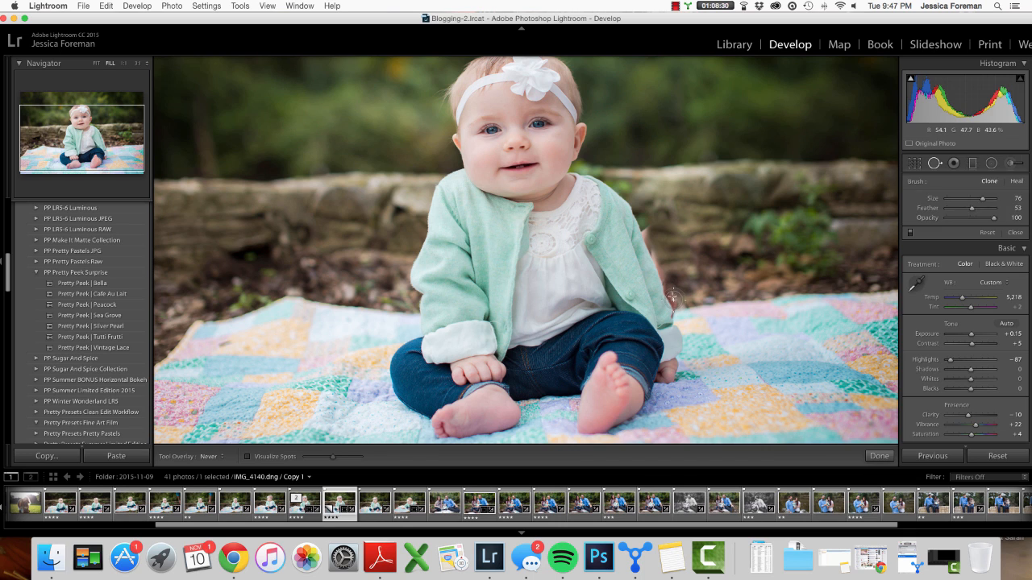
pyautogui.moveTo(674, 300); pyautogui.dragTo(660, 264)
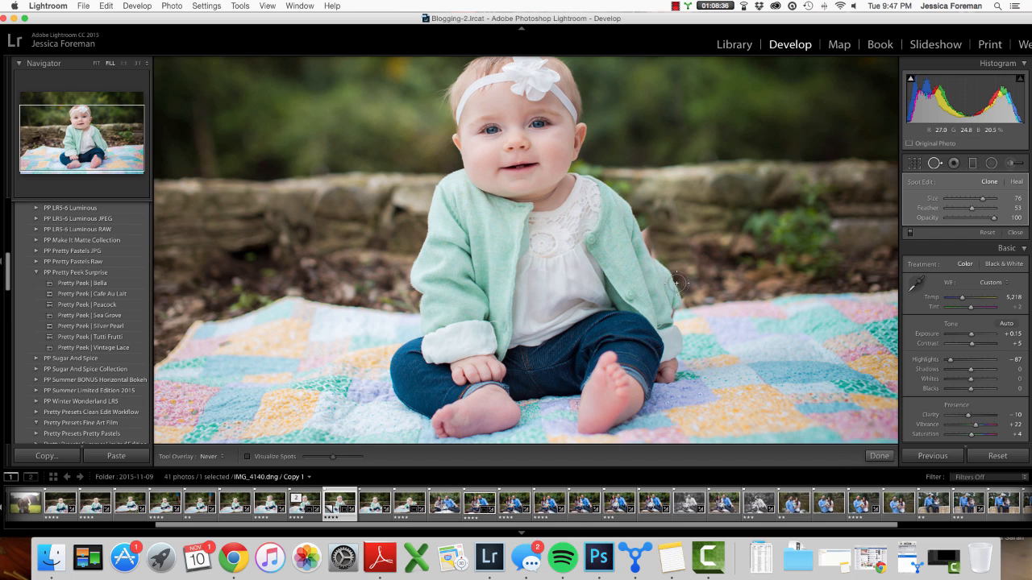
pyautogui.press('h')
pyautogui.moveTo(632, 214); pyautogui.dragTo(634, 225)
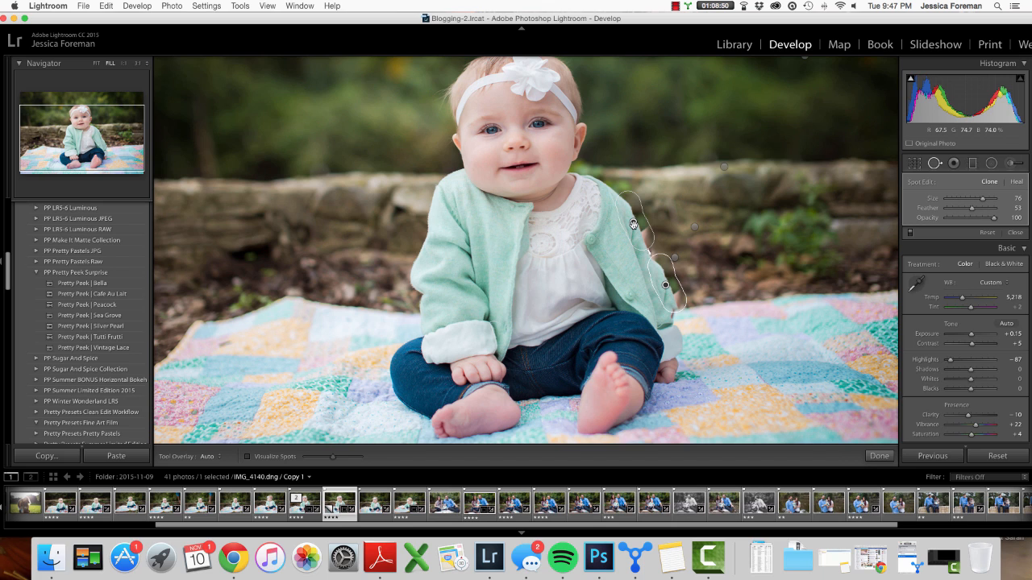
pyautogui.rightClick(665, 286)
pyautogui.click(689, 336)
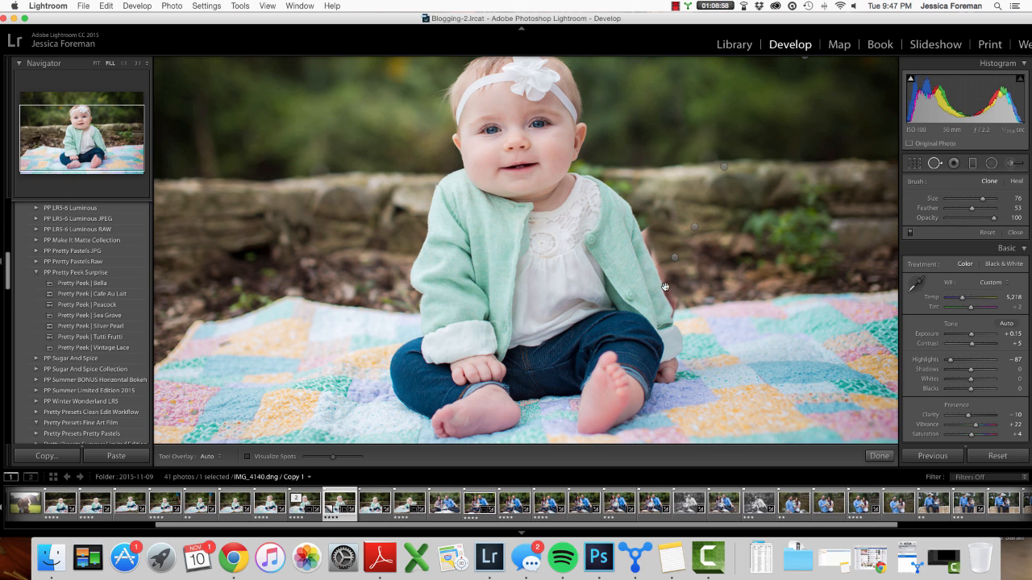
# - Paint a clone stroke down the baby's arm edge, set its feather to 83, and drag its source into the background
pyautogui.press('h')
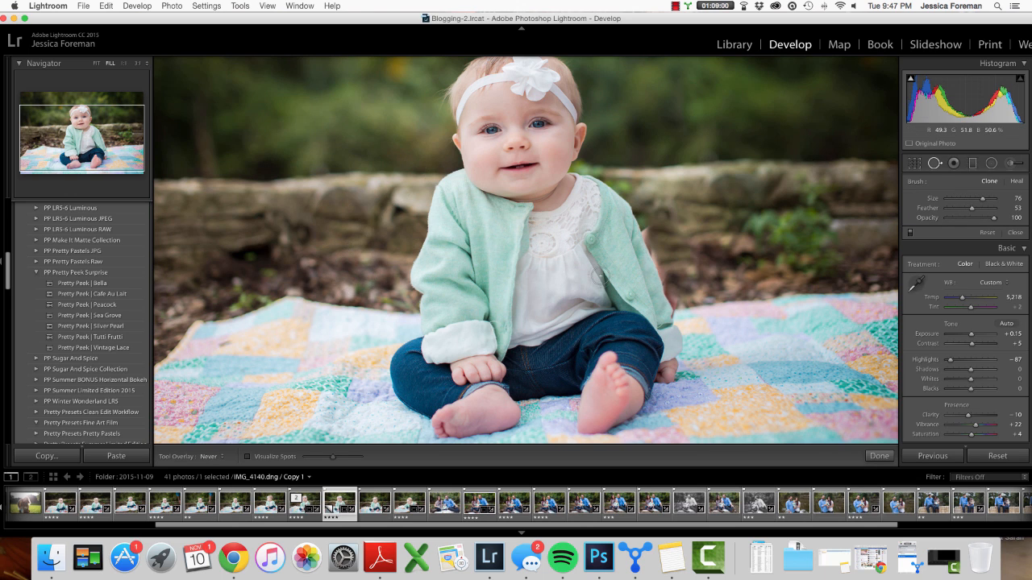
pyautogui.click(649, 229)
pyautogui.moveTo(649, 231); pyautogui.dragTo(677, 299)
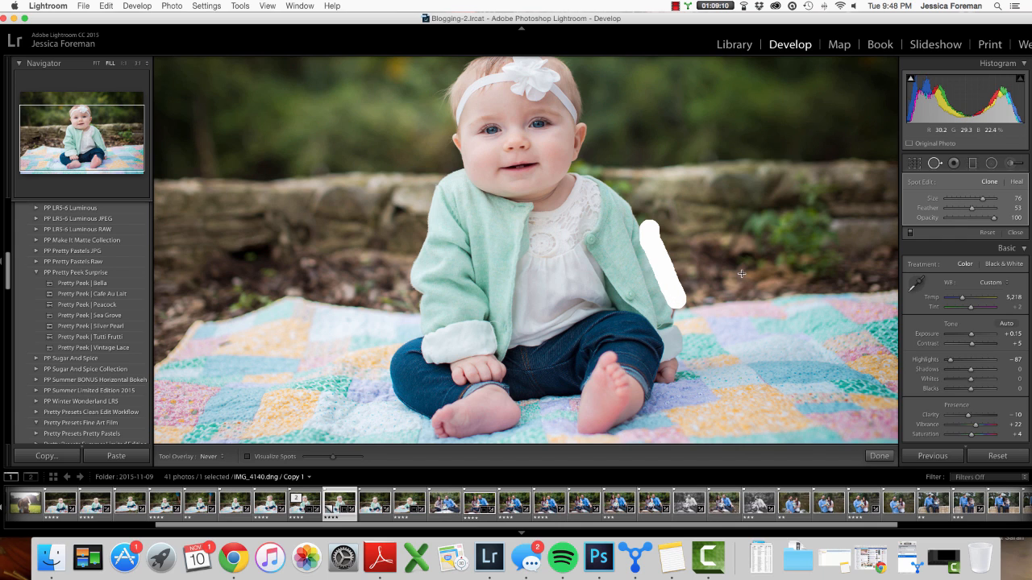
pyautogui.press('h')
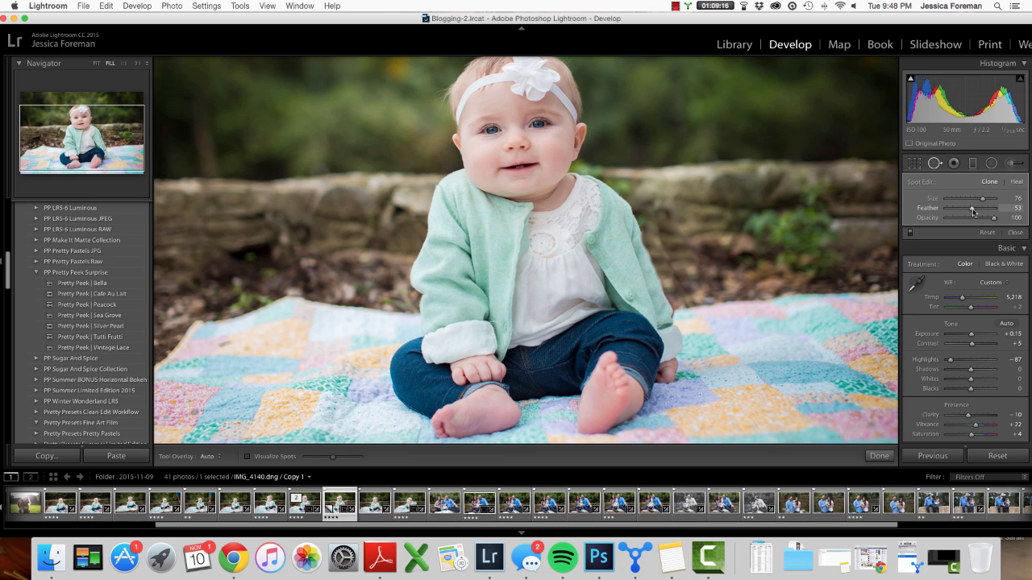
pyautogui.moveTo(976, 213); pyautogui.dragTo(987, 213)
pyautogui.moveTo(673, 242); pyautogui.dragTo(786, 113)
pyautogui.press('h')
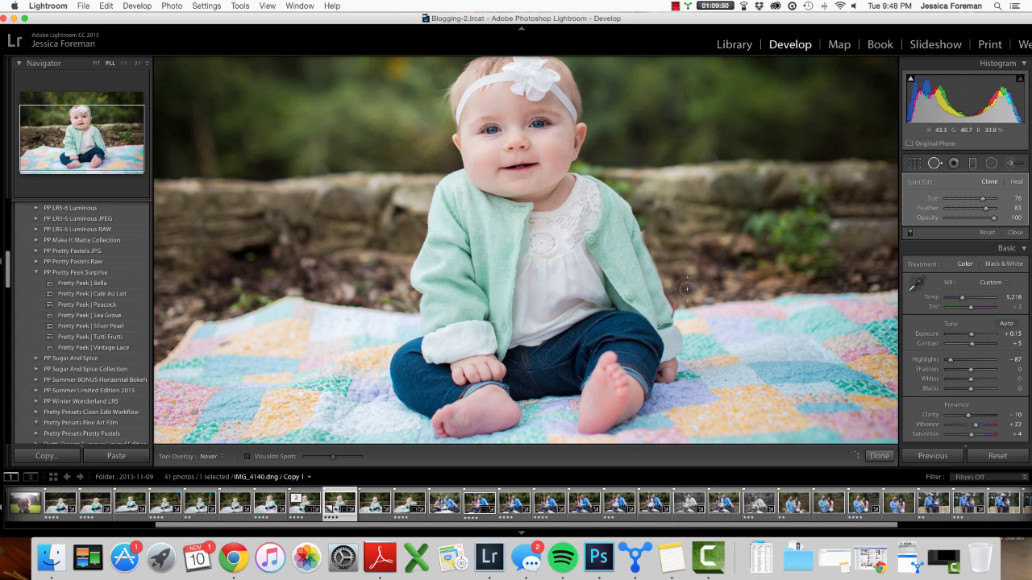
# - Fine-tune the arm-edge stroke spot's placement and set its feather to 91
pyautogui.press('h')
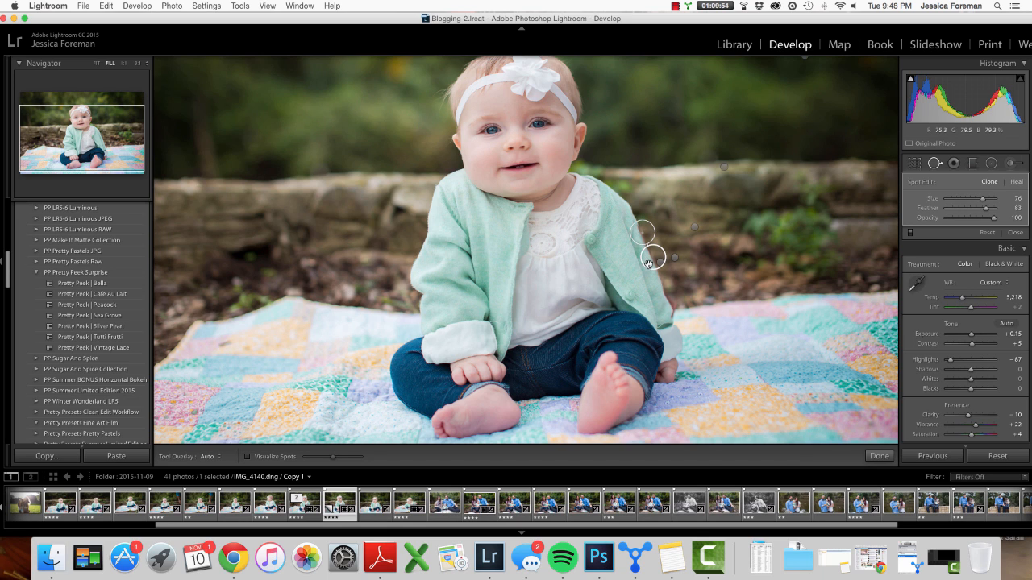
pyautogui.moveTo(650, 264); pyautogui.dragTo(649, 264)
pyautogui.moveTo(649, 268); pyautogui.dragTo(650, 271)
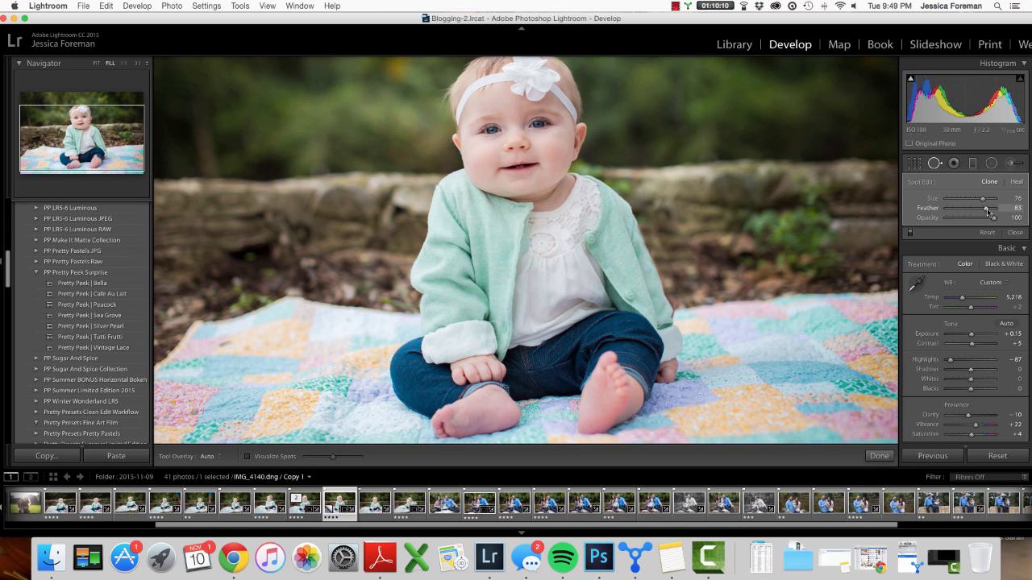
pyautogui.moveTo(987, 210); pyautogui.dragTo(990, 213)
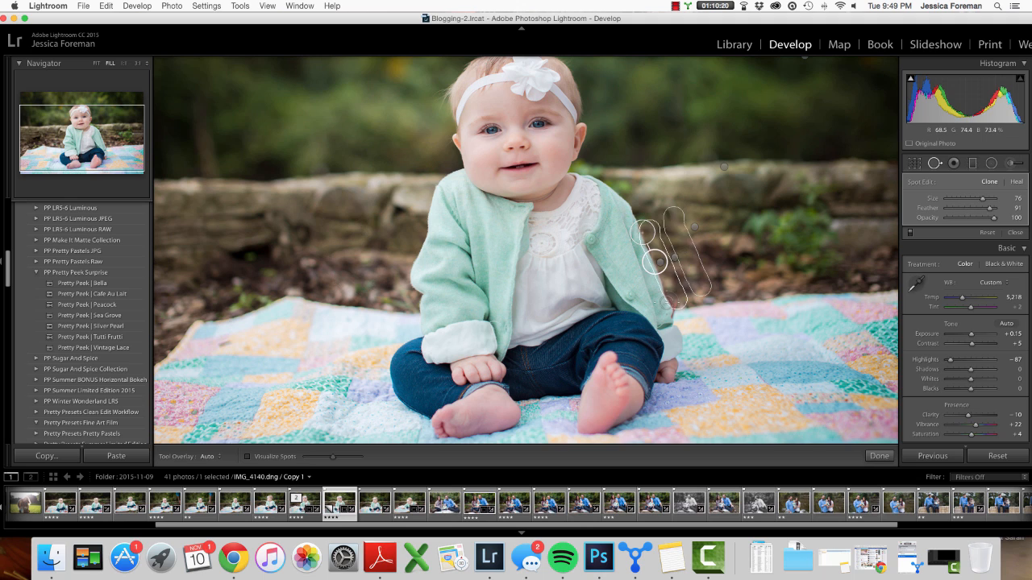
pyautogui.press('h')
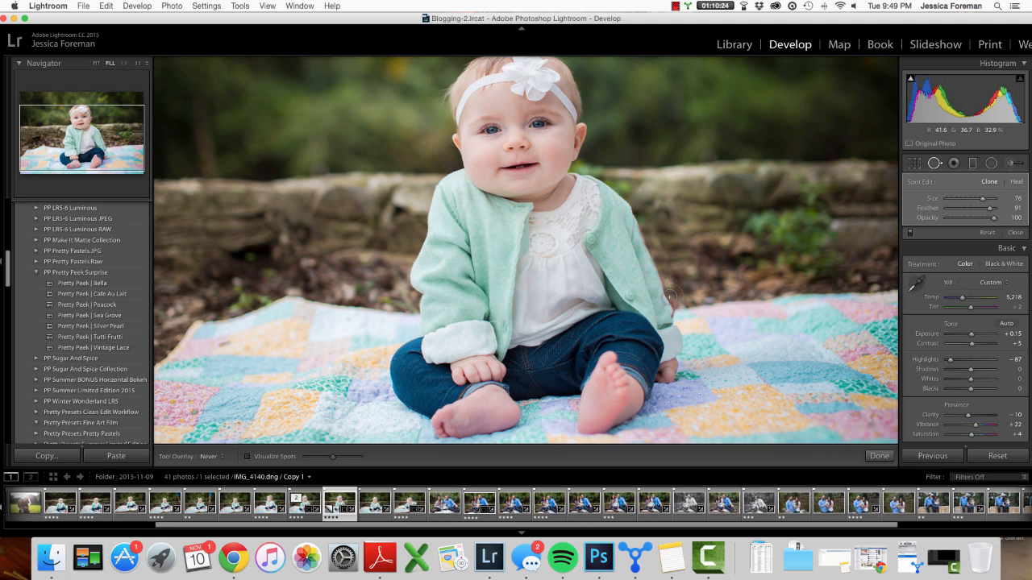
# - Select the earlier spot beside the arm, nudge its source, and set its feather to 88
pyautogui.scroll(1, 670, 300)
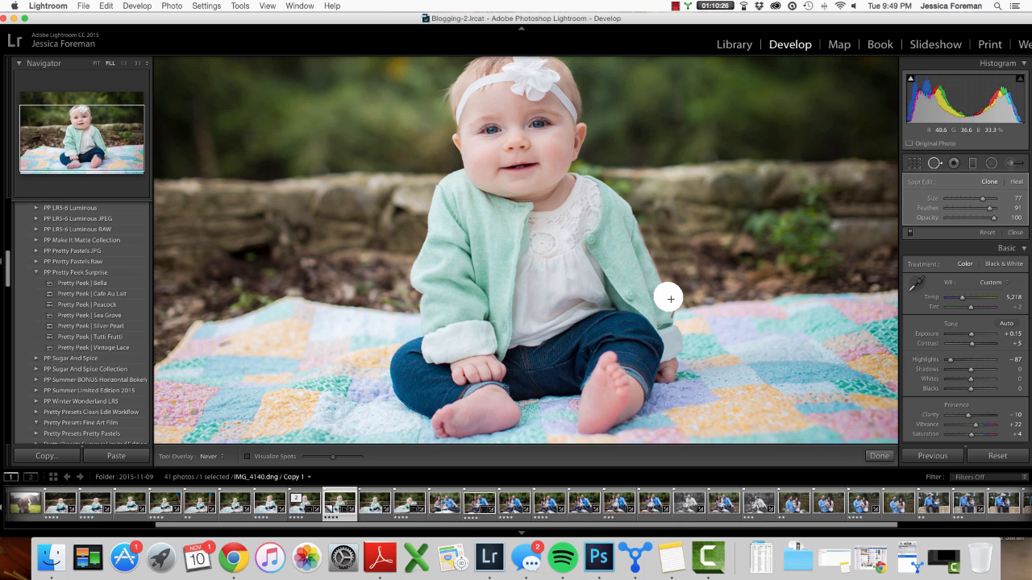
pyautogui.click(670, 299)
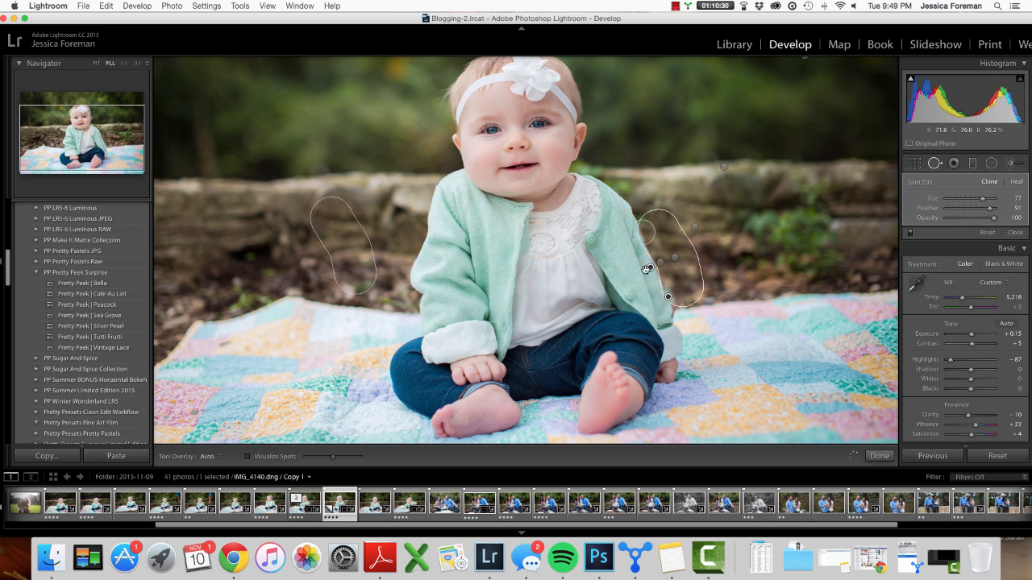
pyautogui.moveTo(649, 269); pyautogui.dragTo(657, 268)
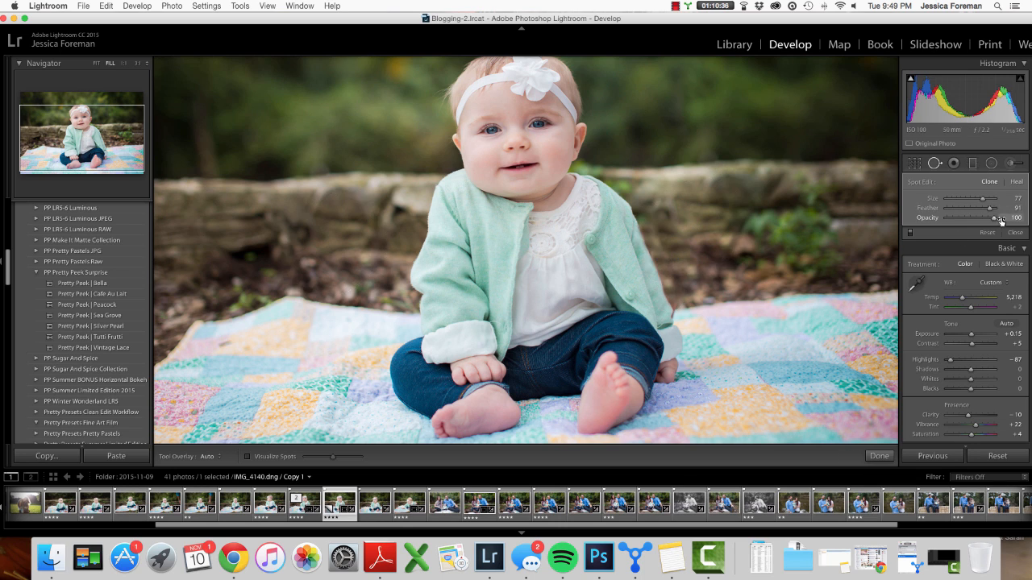
pyautogui.moveTo(991, 208); pyautogui.dragTo(988, 209)
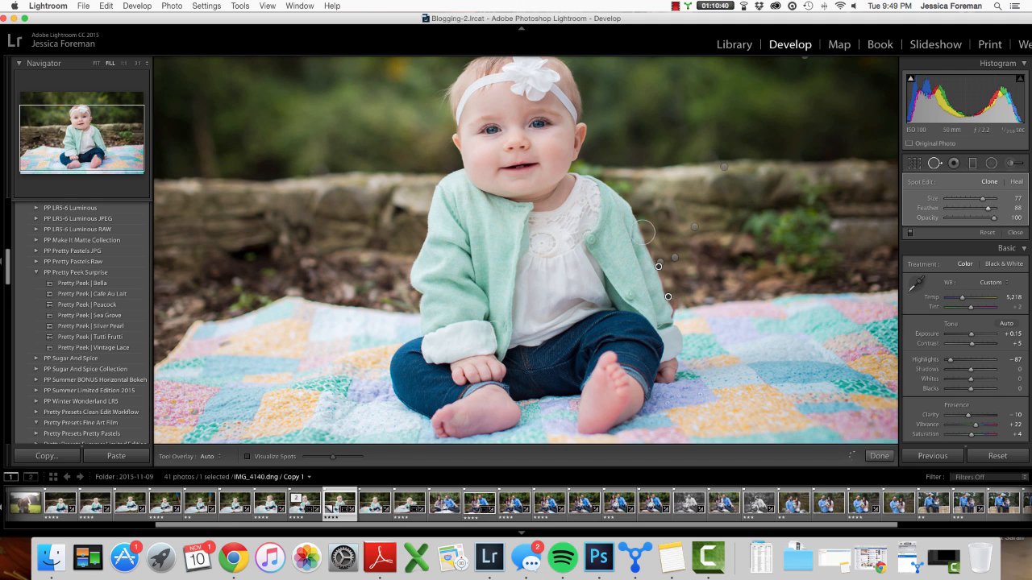
pyautogui.press('h')
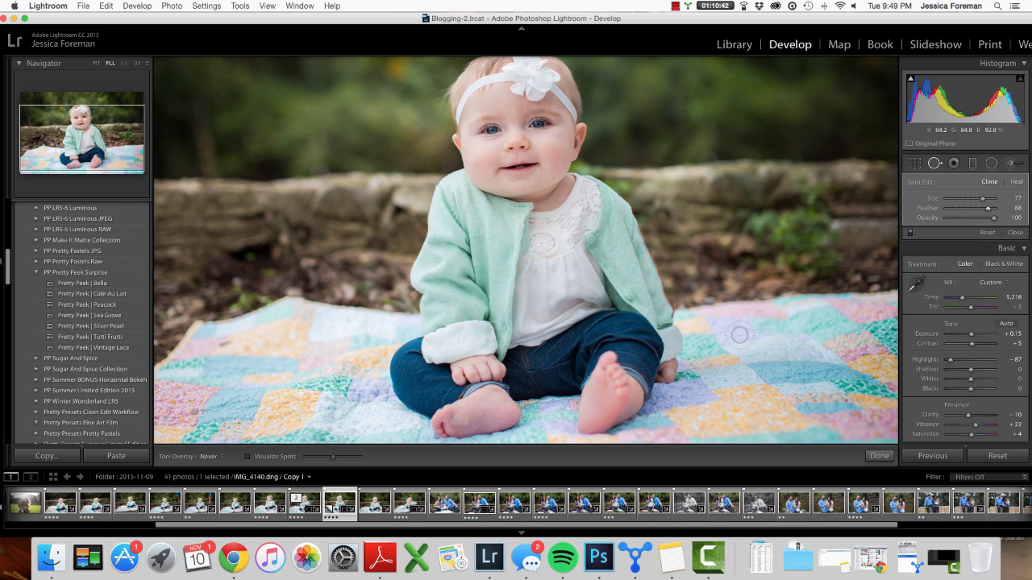
# - Add a size-75 clone spot at the arm's lower edge, reposition its source, adjust feather, and close spot removal
pyautogui.click(675, 307)
pyautogui.press('h')
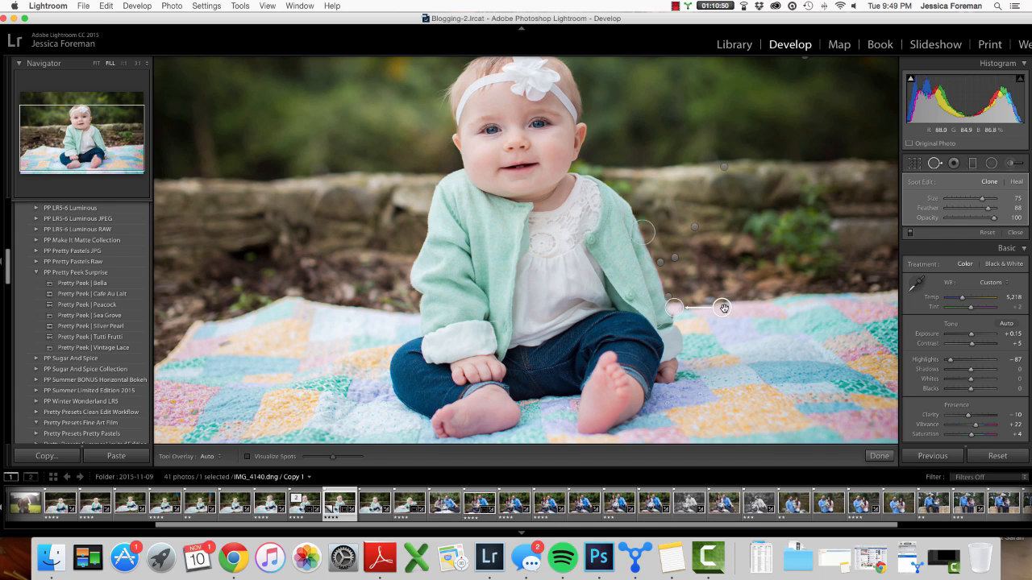
pyautogui.moveTo(709, 297); pyautogui.dragTo(666, 281)
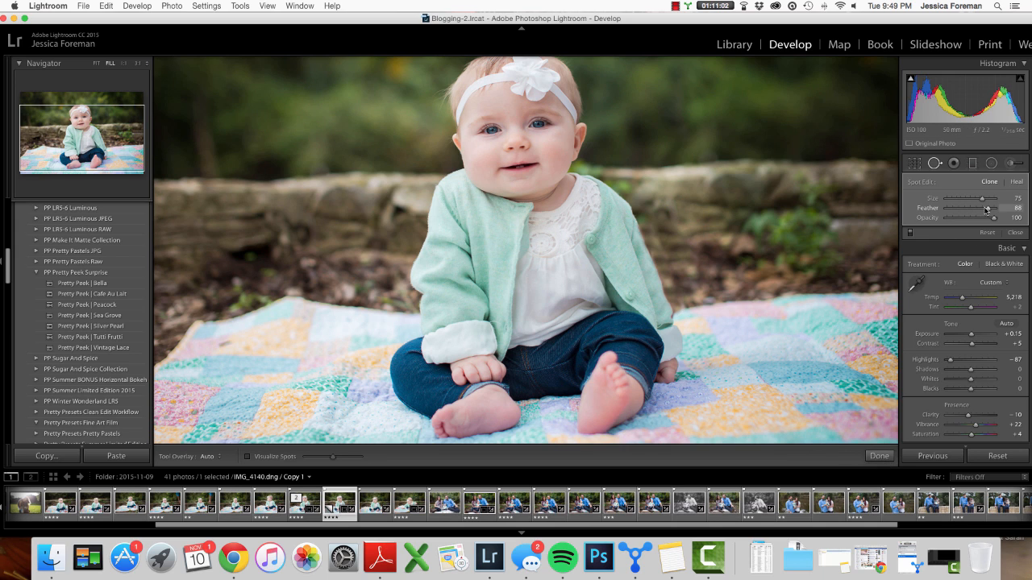
pyautogui.moveTo(991, 212); pyautogui.dragTo(994, 212)
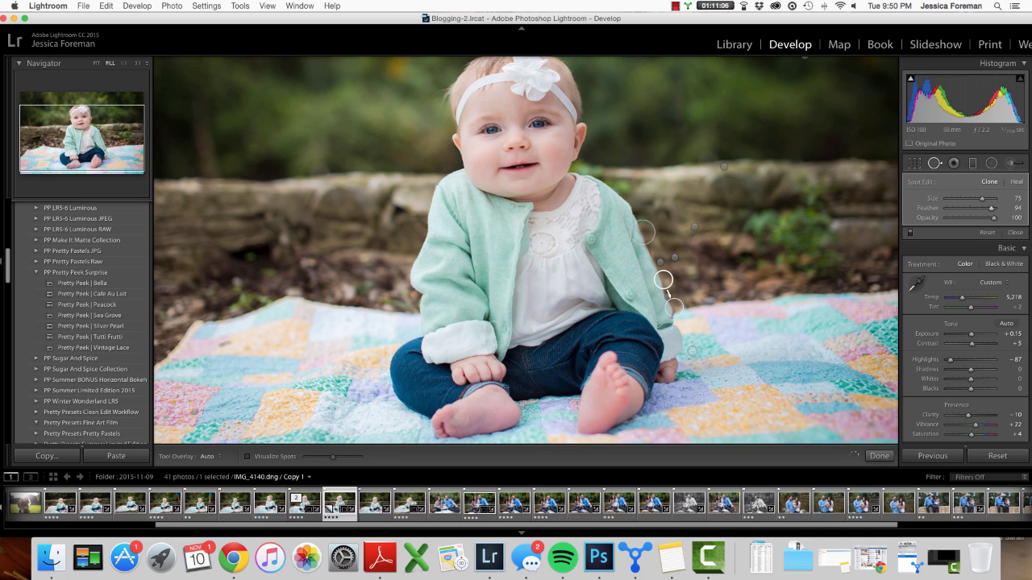
pyautogui.click(881, 456)
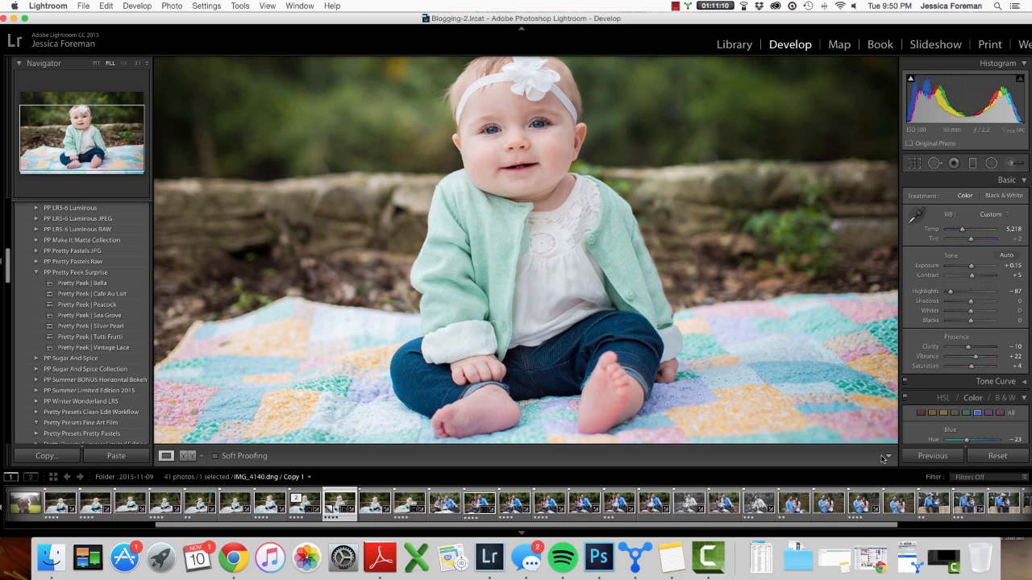
# - Open the Adjustment Brush with the 4-5 PP Skin Smooth effect preset at fit view
pyautogui.press('super+minus')
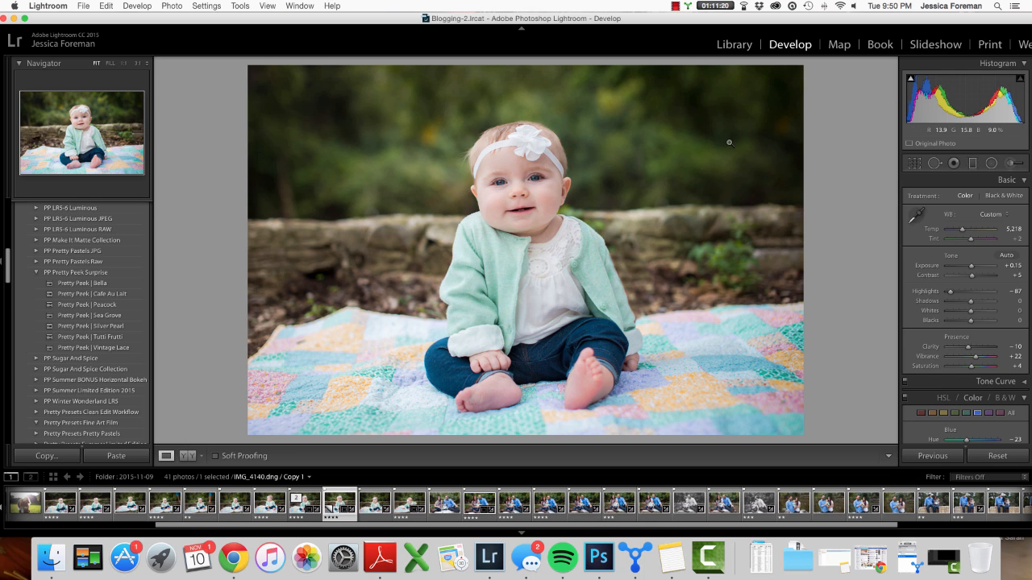
pyautogui.click(1017, 161)
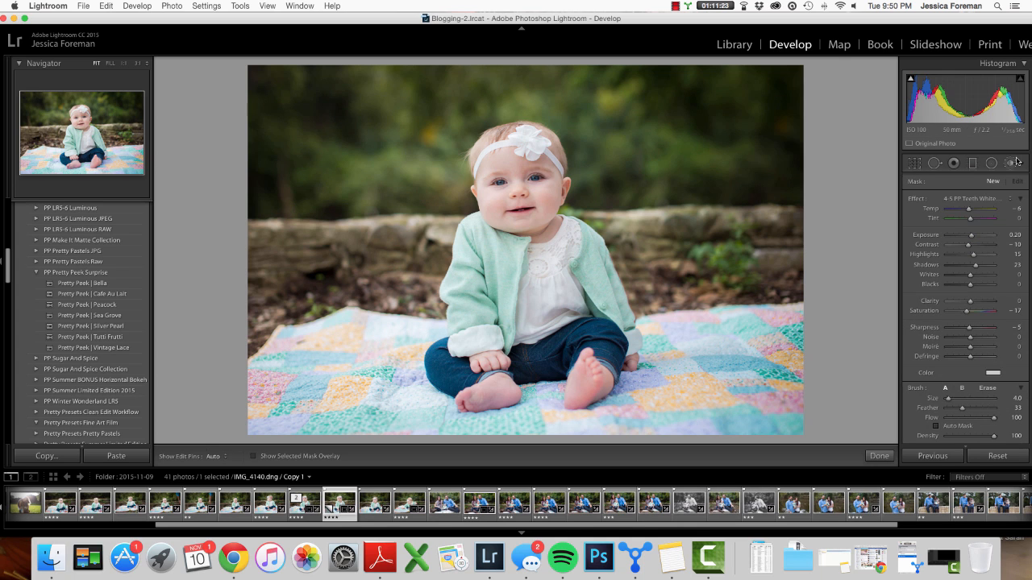
pyautogui.click(984, 200)
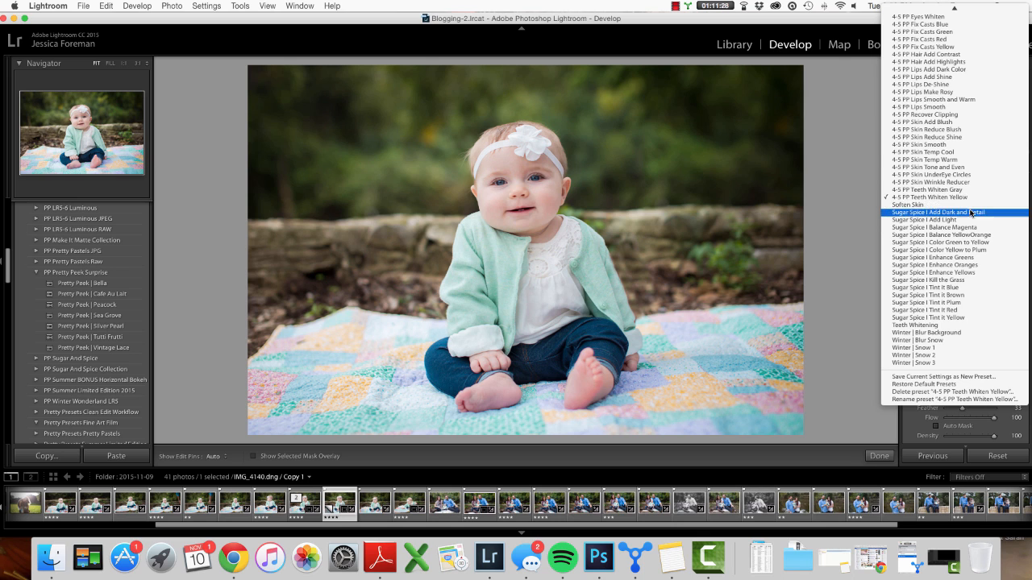
pyautogui.click(945, 145)
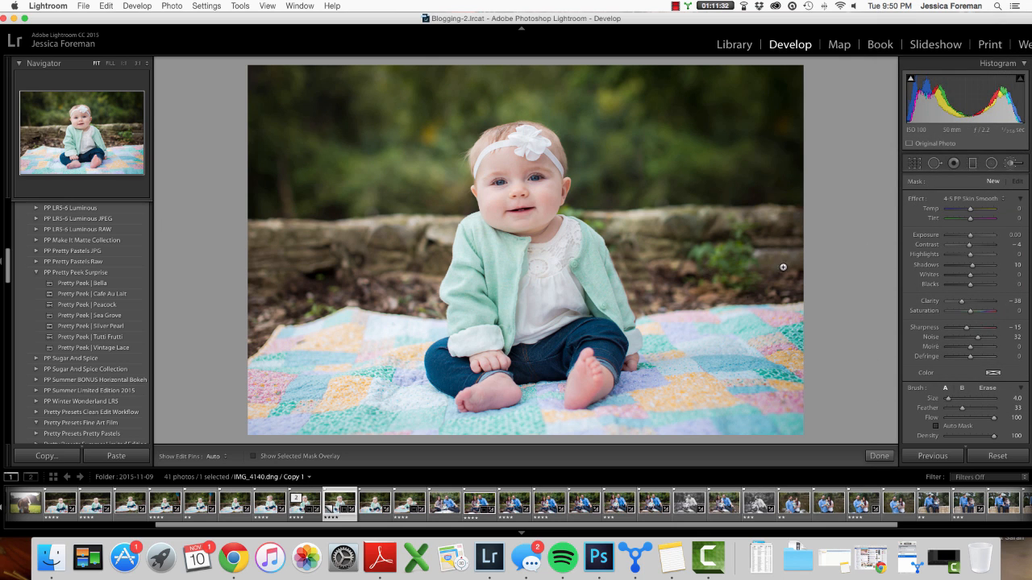
# - Enlarge the brush and paint Skin Smooth over the retouched area beside the baby's arm
pyautogui.press(']')
pyautogui.press(']')
pyautogui.press(']')
pyautogui.press(']')
pyautogui.press('h')
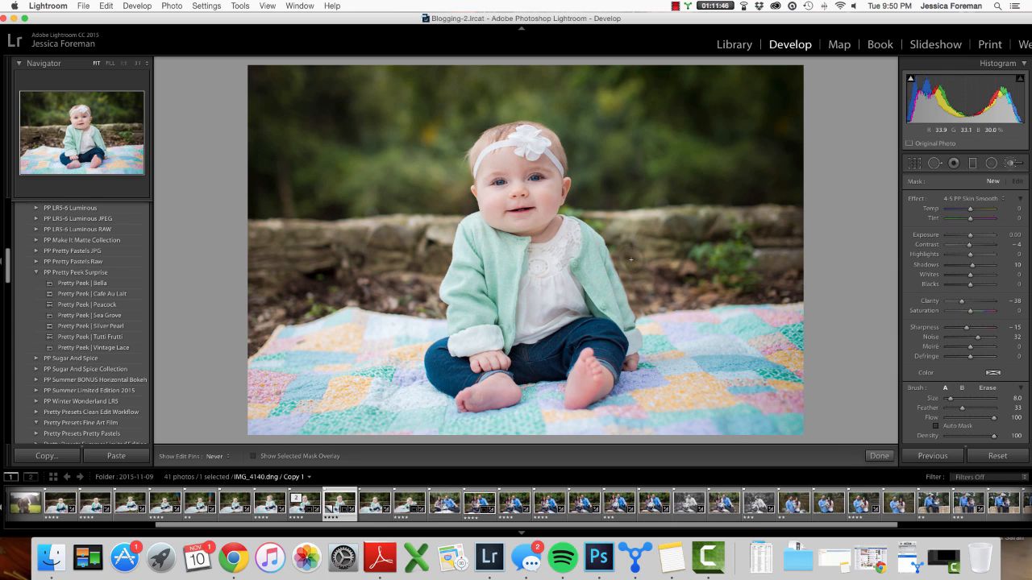
pyautogui.moveTo(630, 263); pyautogui.dragTo(650, 296)
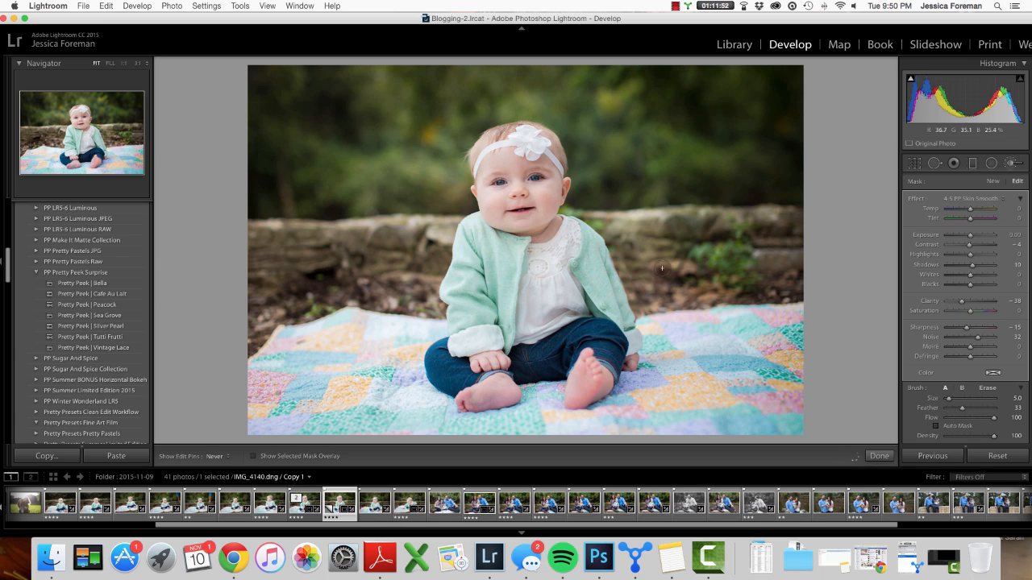
pyautogui.press('h')
pyautogui.scroll(5, 707, 140)
pyautogui.press('h')
pyautogui.moveTo(657, 136)
pyautogui.mouseDown()
pyautogui.moveTo(778, 182)
pyautogui.moveTo(783, 107)
pyautogui.mouseUp()
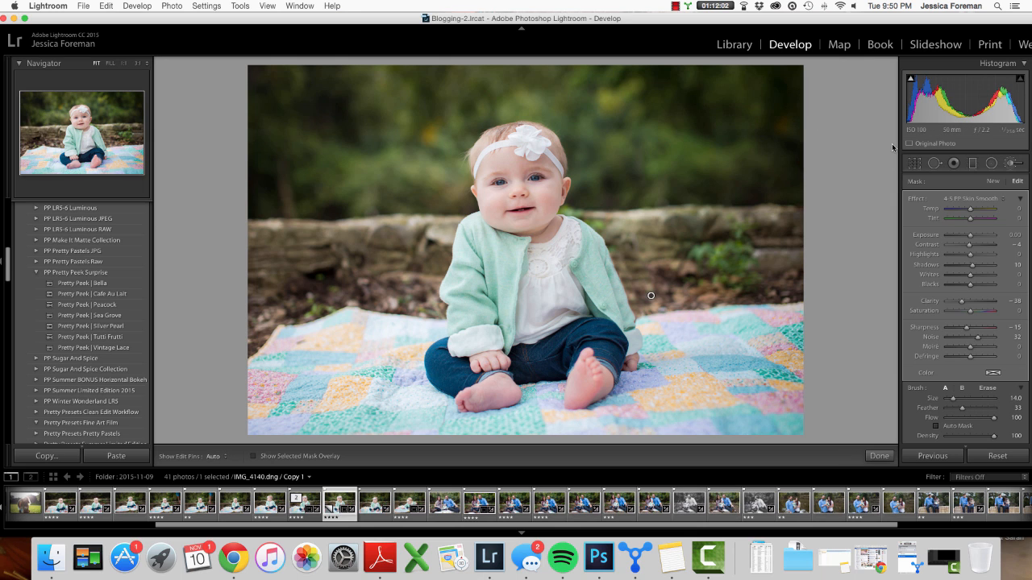
# - Create a new brush mask with the 4-5 PP Add Clarity effect, dab it at size 3 on the cardigan shoulder, and finish
pyautogui.click(992, 183)
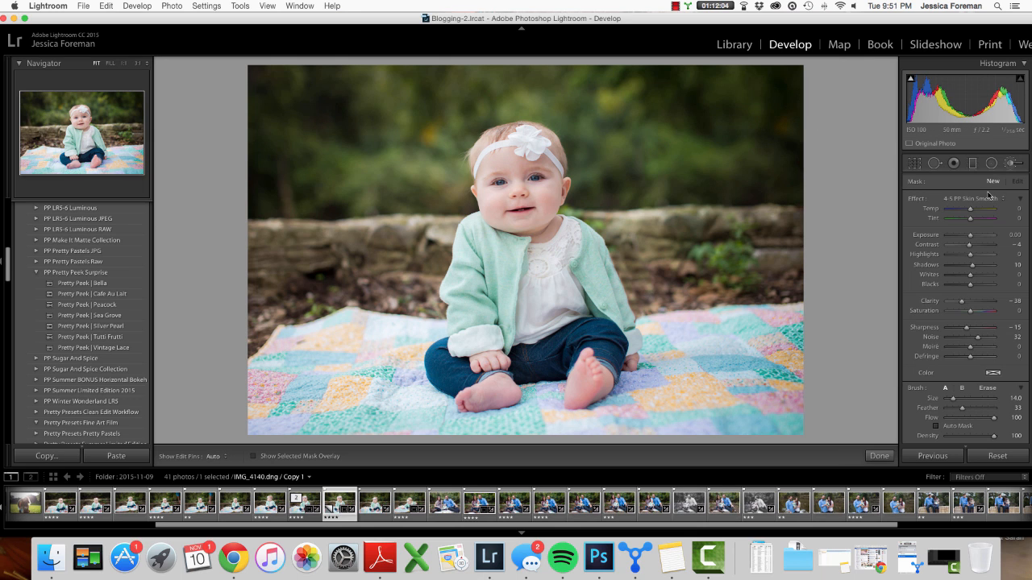
pyautogui.click(980, 200)
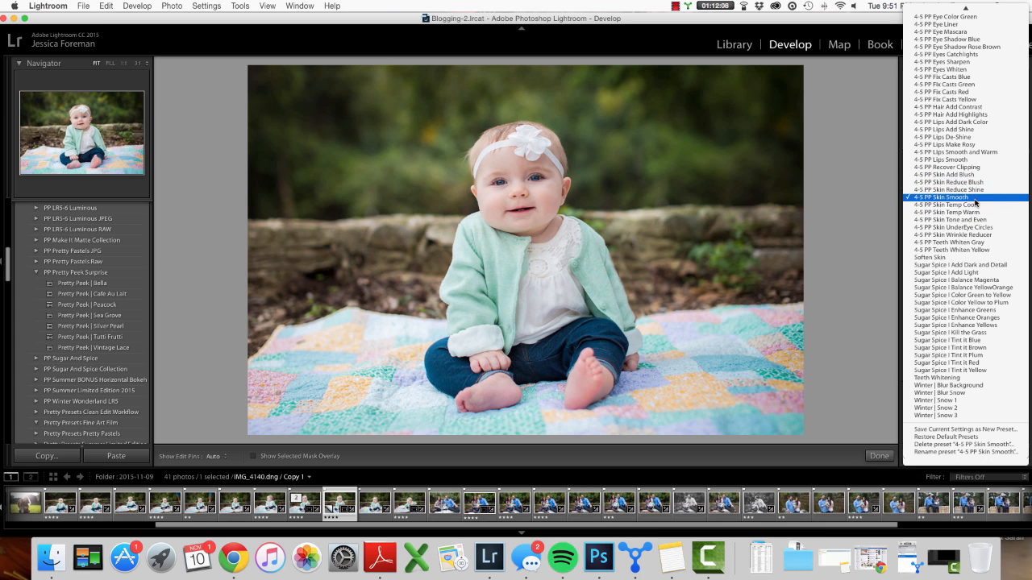
pyautogui.scroll(10, 976, 204)
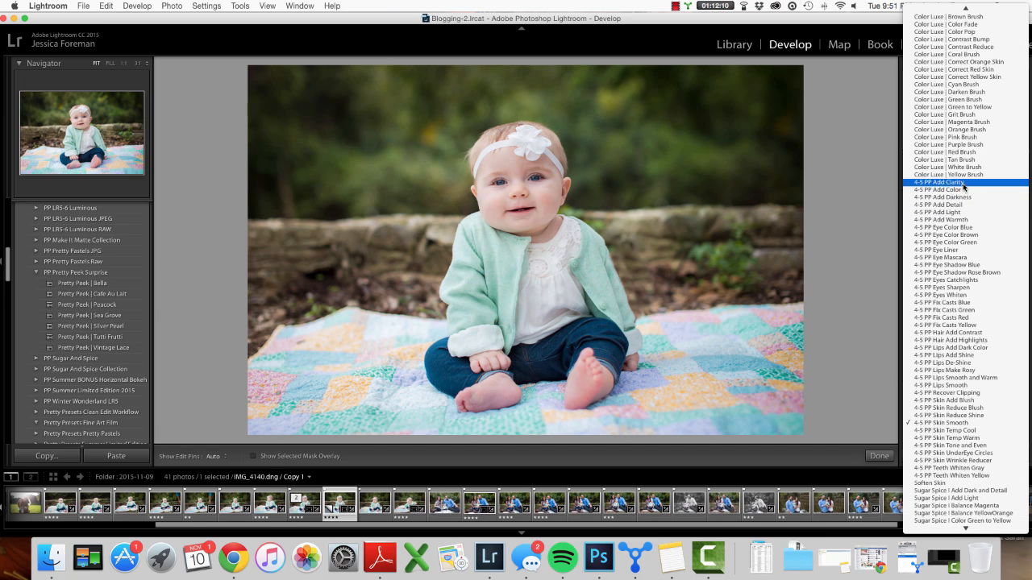
pyautogui.click(964, 184)
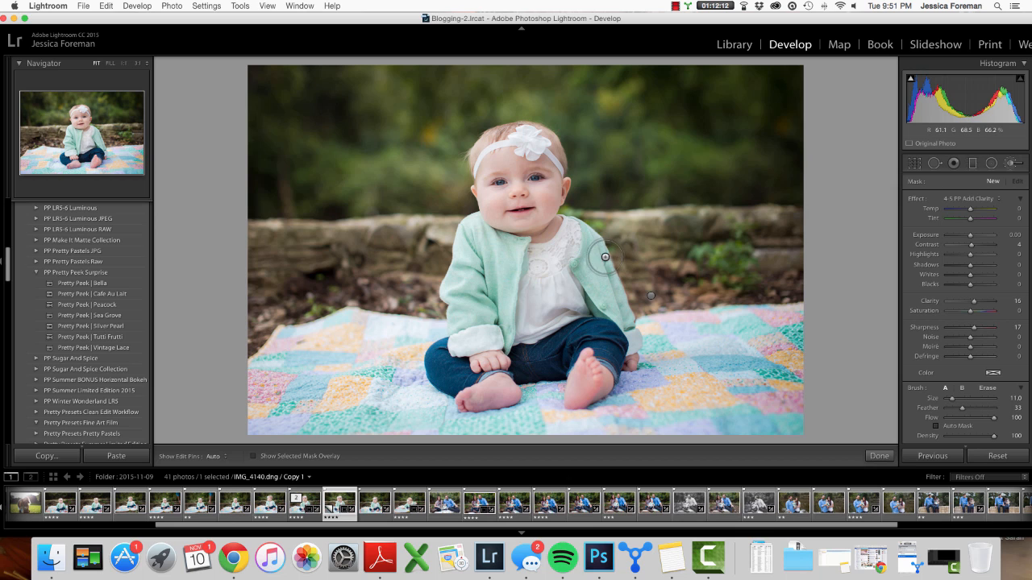
pyautogui.scroll(-8, 605, 257)
pyautogui.press('h')
pyautogui.press('h')
pyautogui.click(605, 246)
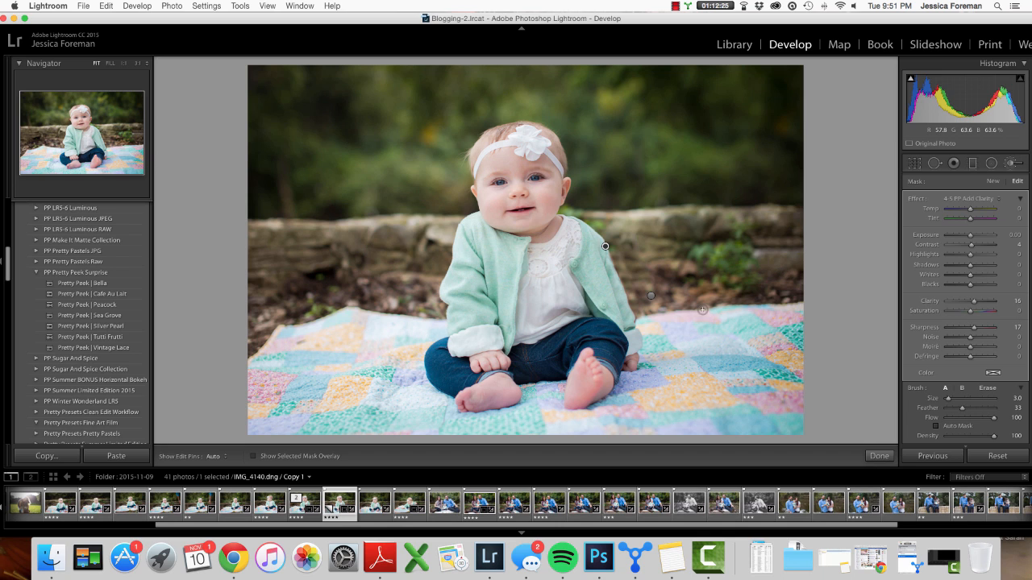
pyautogui.click(879, 456)
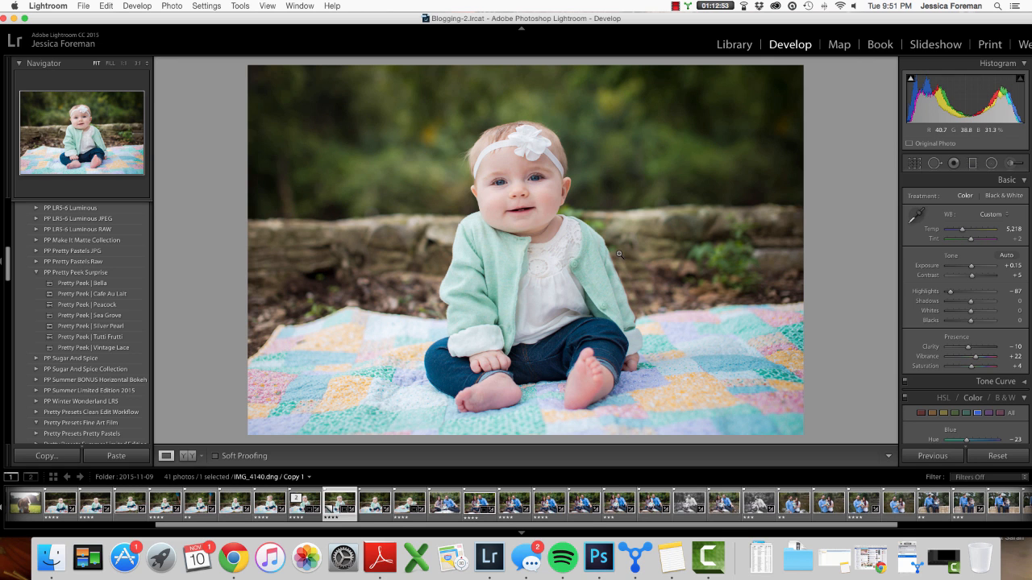
pyautogui.click(676, 6)
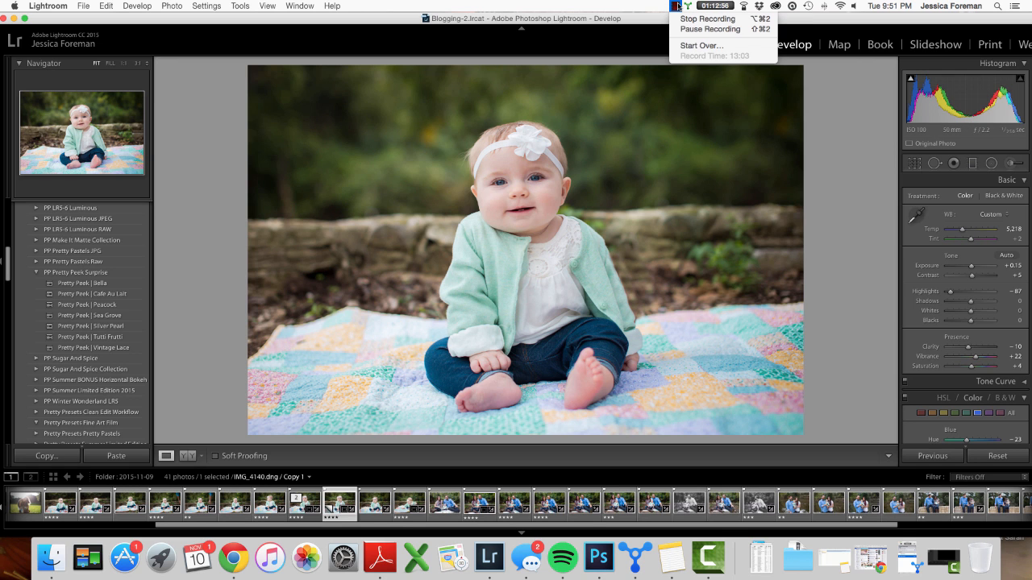